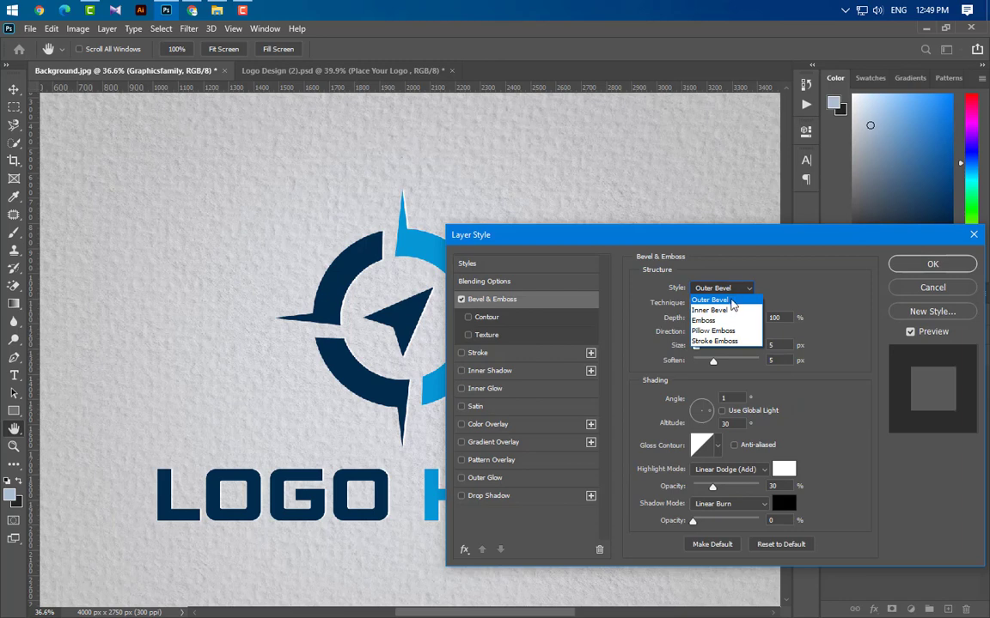
# Step: Set the logo's Bevel & Emboss to Outer Bevel with the Smooth technique, direction Down and size 5 px
pyautogui.click(728, 299)
pyautogui.click(731, 303)
pyautogui.click(730, 315)
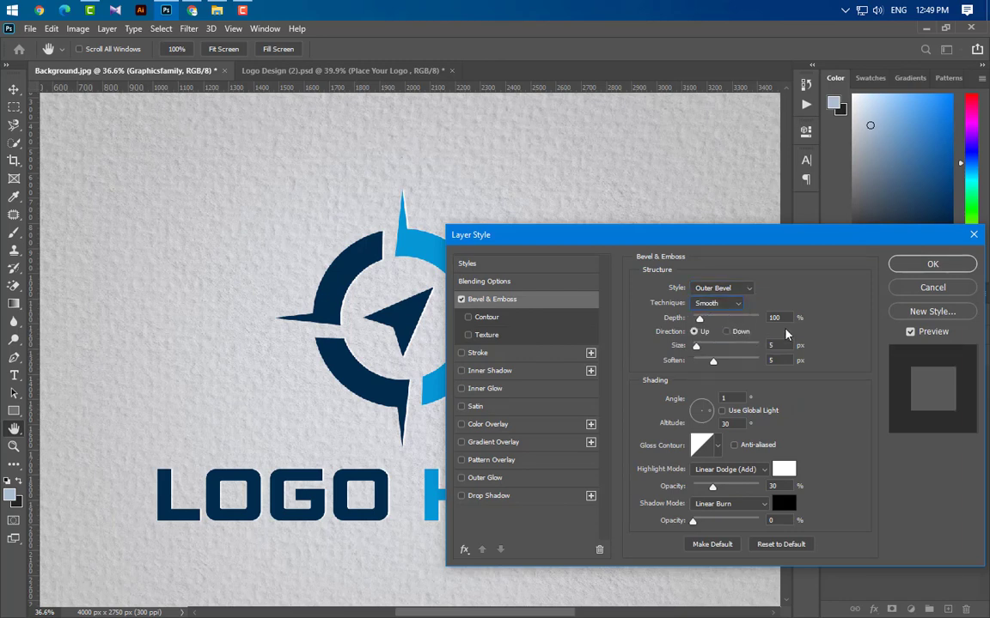
pyautogui.click(726, 331)
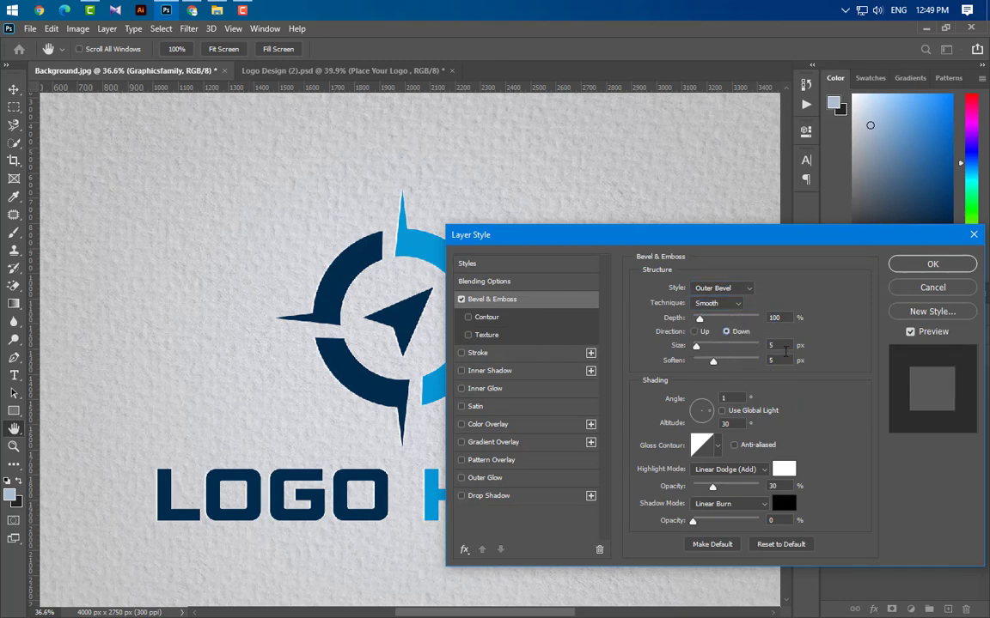
pyautogui.moveTo(784, 347); pyautogui.dragTo(732, 359)
# Step: Set the bevel highlight to white Linear Dodge (Add) and its shadow to black Linear Burn
pyautogui.click(732, 469)
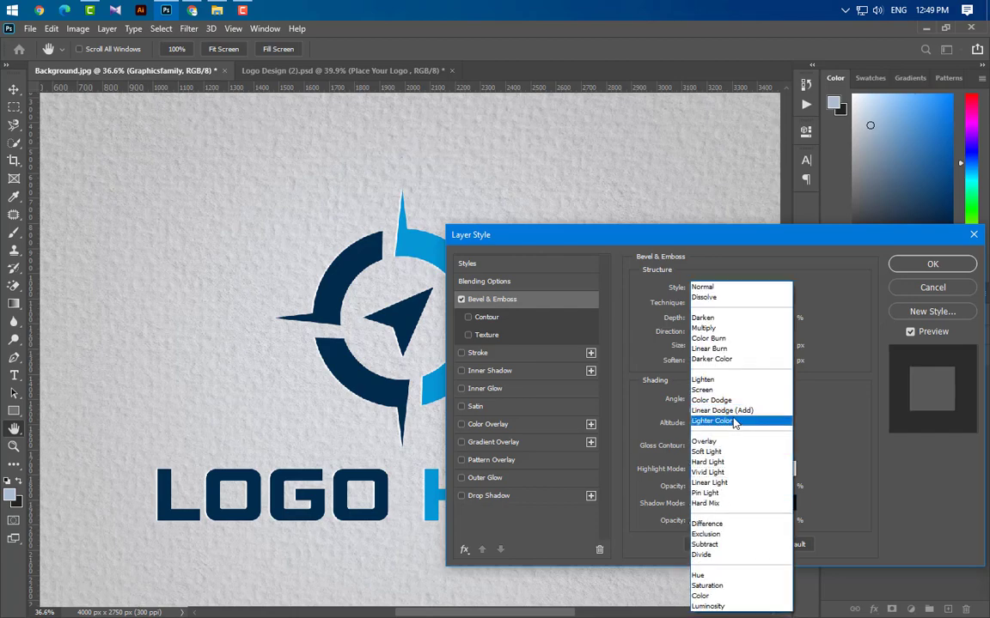
pyautogui.click(726, 406)
pyautogui.click(782, 471)
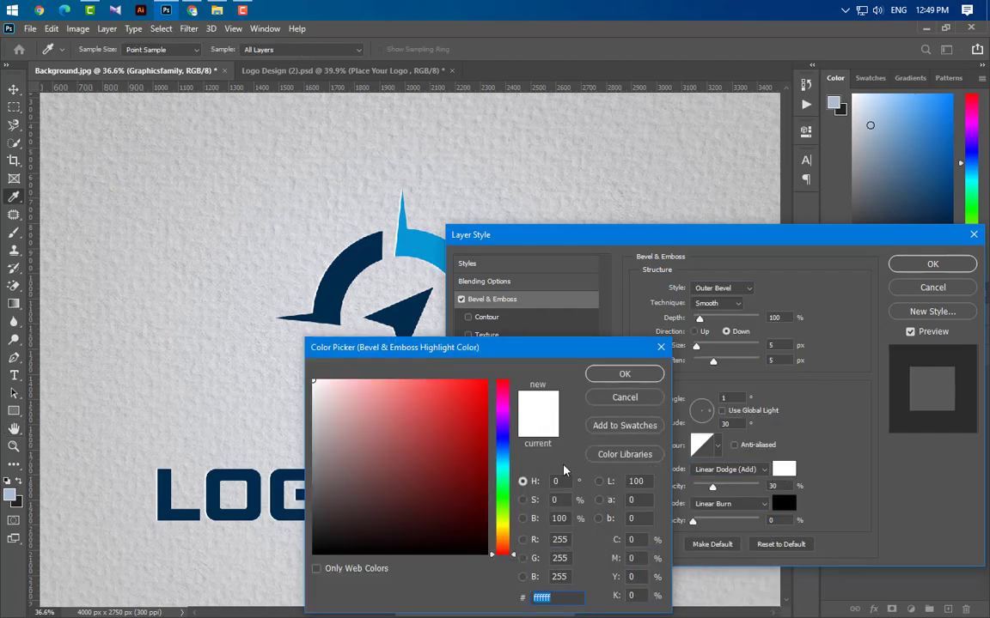
pyautogui.click(627, 375)
pyautogui.click(733, 505)
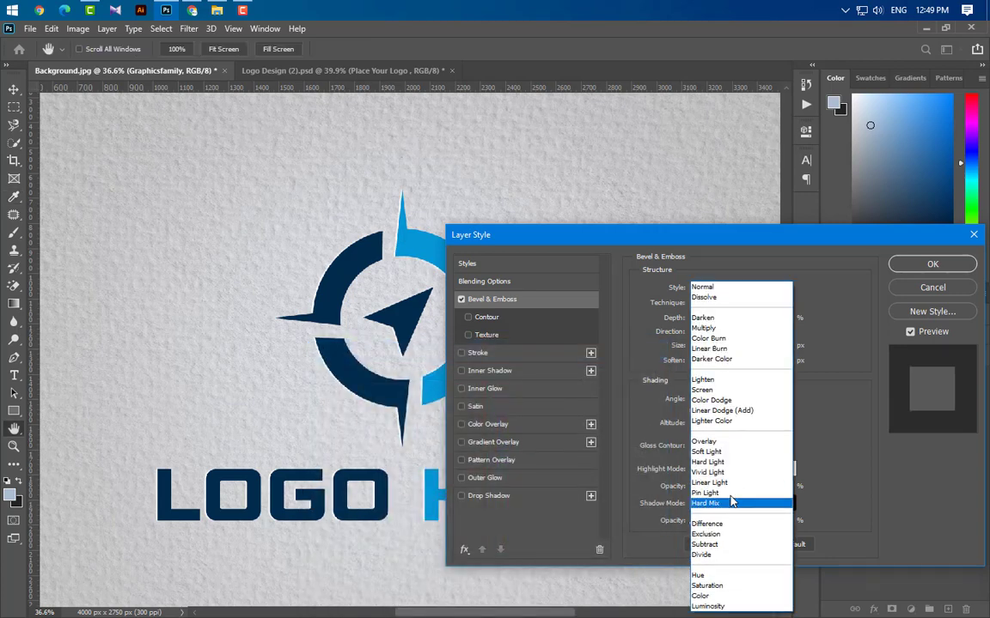
pyautogui.click(717, 316)
pyautogui.click(784, 505)
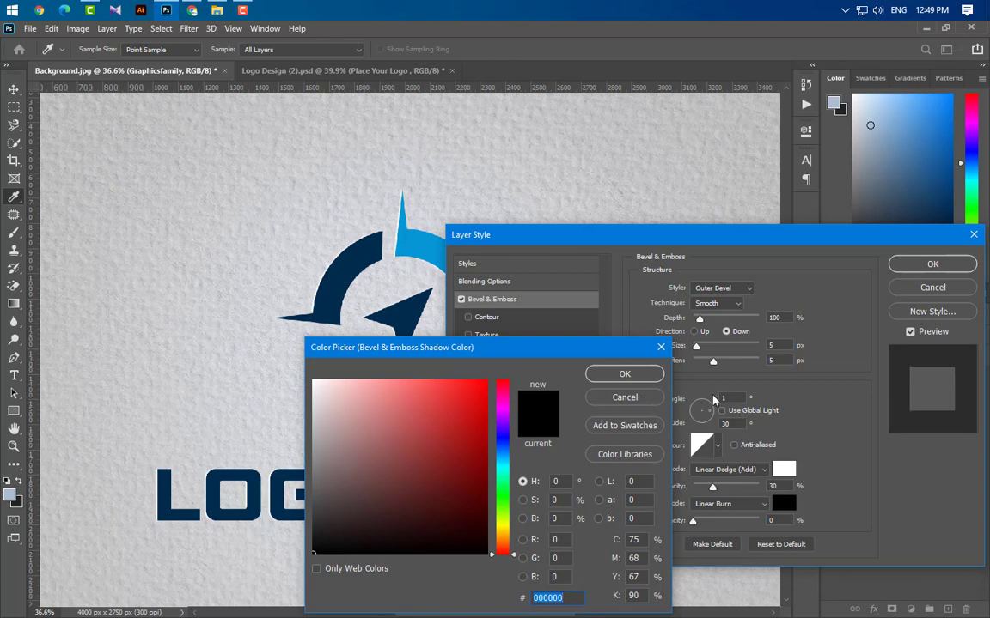
pyautogui.click(631, 374)
# Step: Add a black Multiply drop shadow with 50% opacity, 3 px distance and 7 px size, and apply the layer style
pyautogui.click(547, 500)
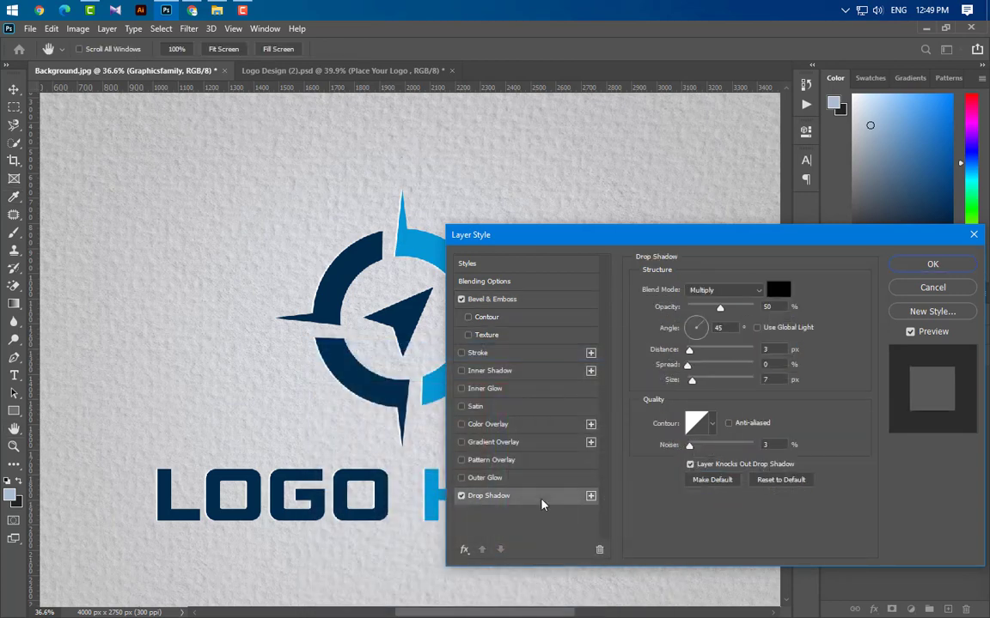
pyautogui.click(737, 292)
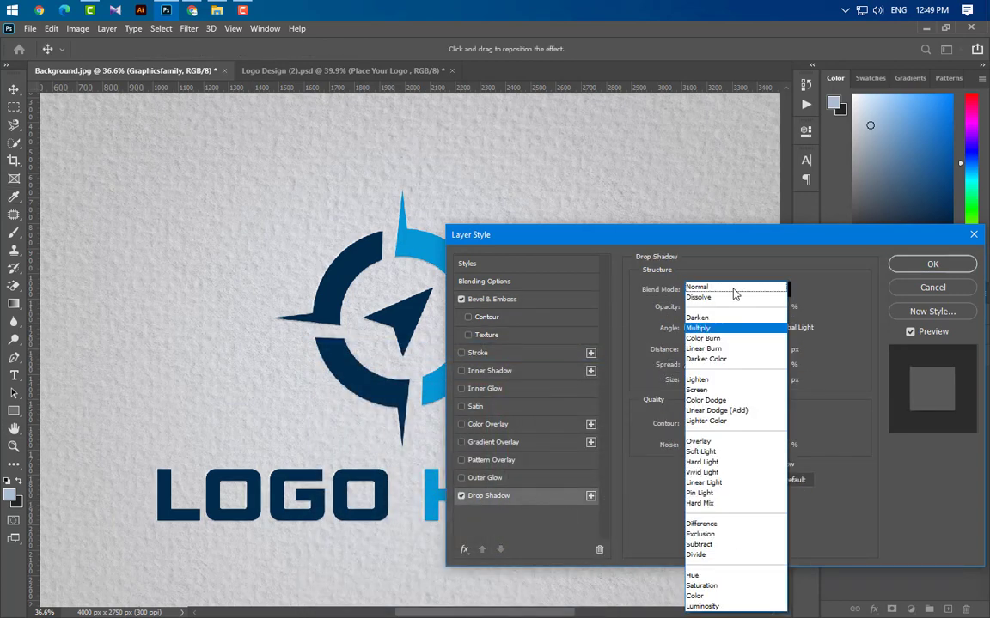
pyautogui.click(735, 326)
pyautogui.click(788, 293)
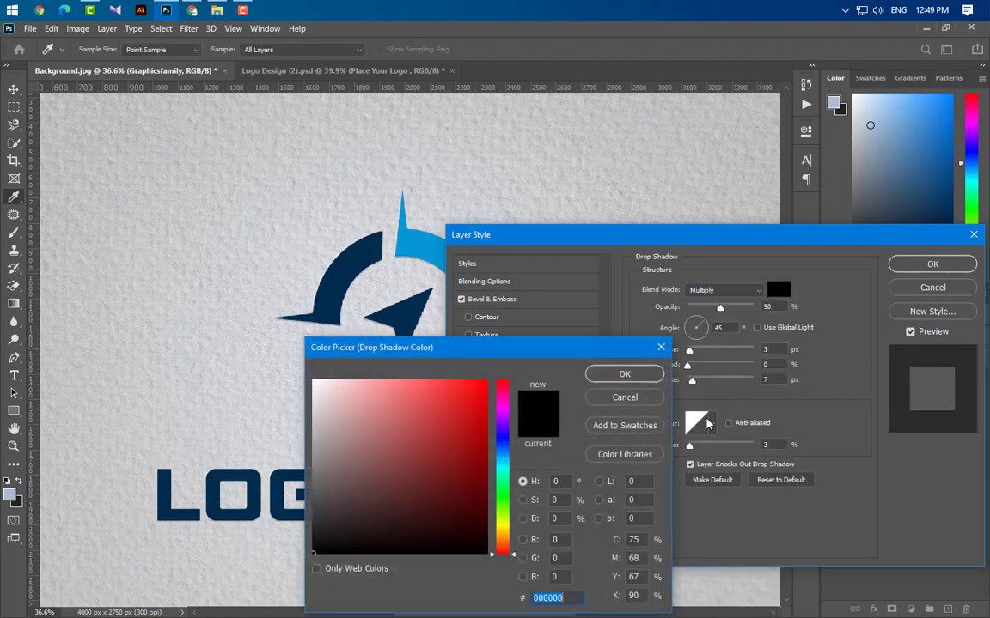
pyautogui.click(627, 373)
pyautogui.moveTo(775, 307); pyautogui.dragTo(706, 329)
pyautogui.moveTo(775, 350); pyautogui.dragTo(759, 352)
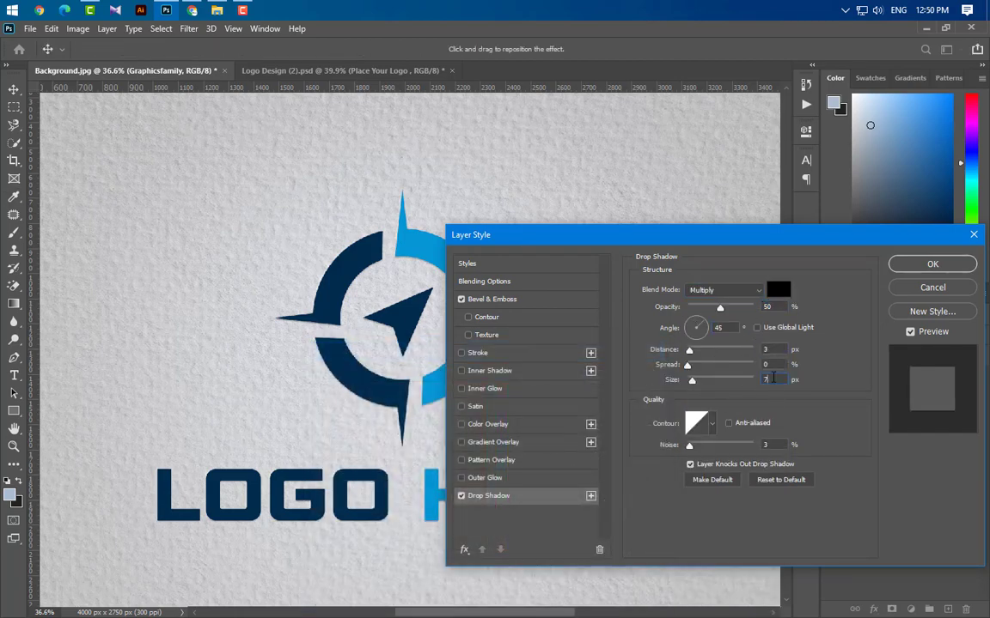
pyautogui.click(926, 275)
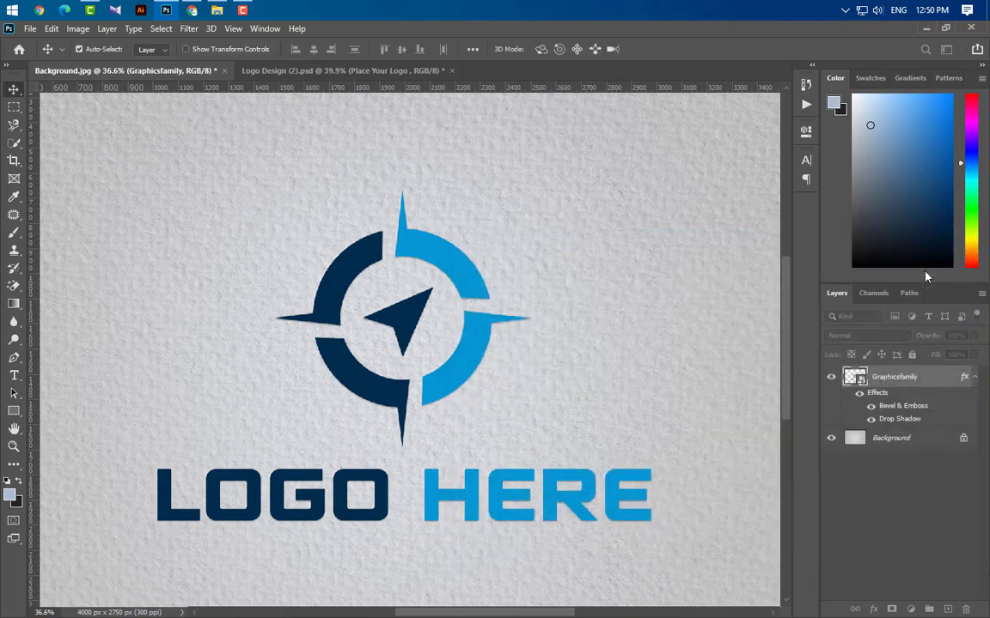
# Step: Apply a Gaussian Blur with a 0.5 pixel radius to the Graphicsfamily layer
pyautogui.click(190, 29)
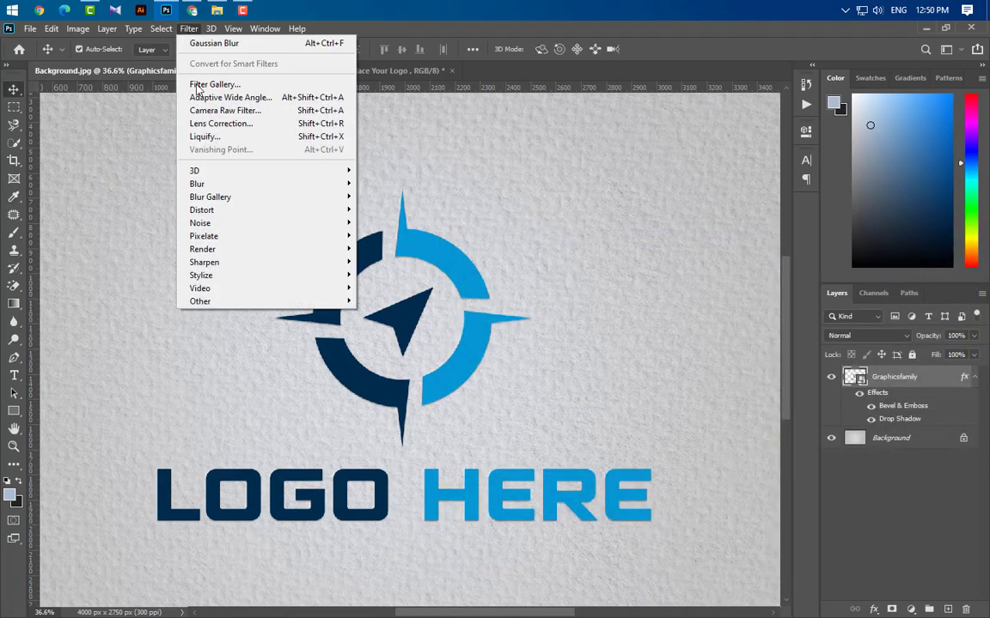
pyautogui.moveTo(206, 183)
pyautogui.click(386, 236)
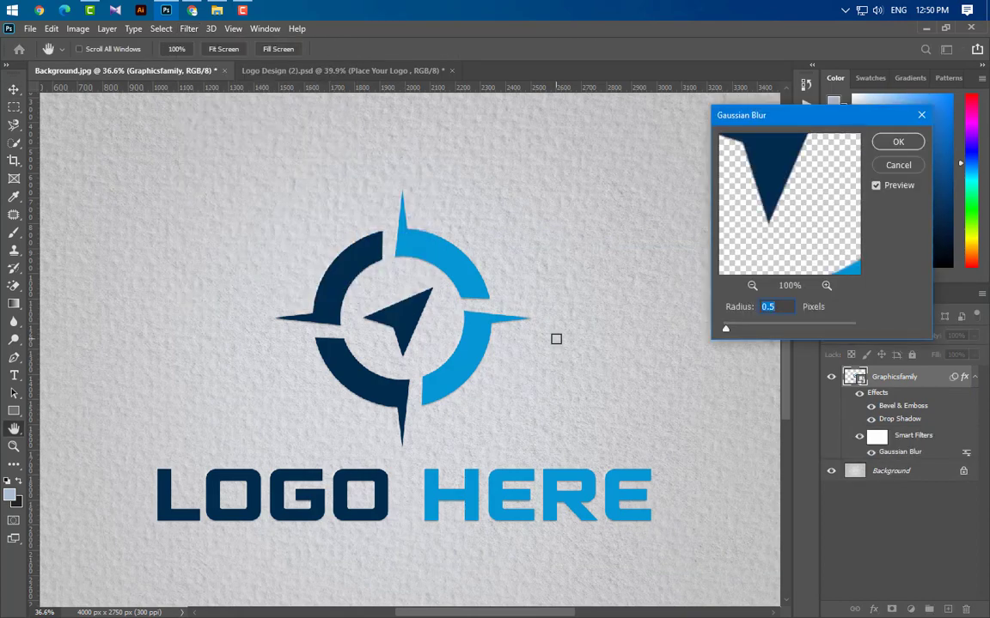
pyautogui.click(898, 144)
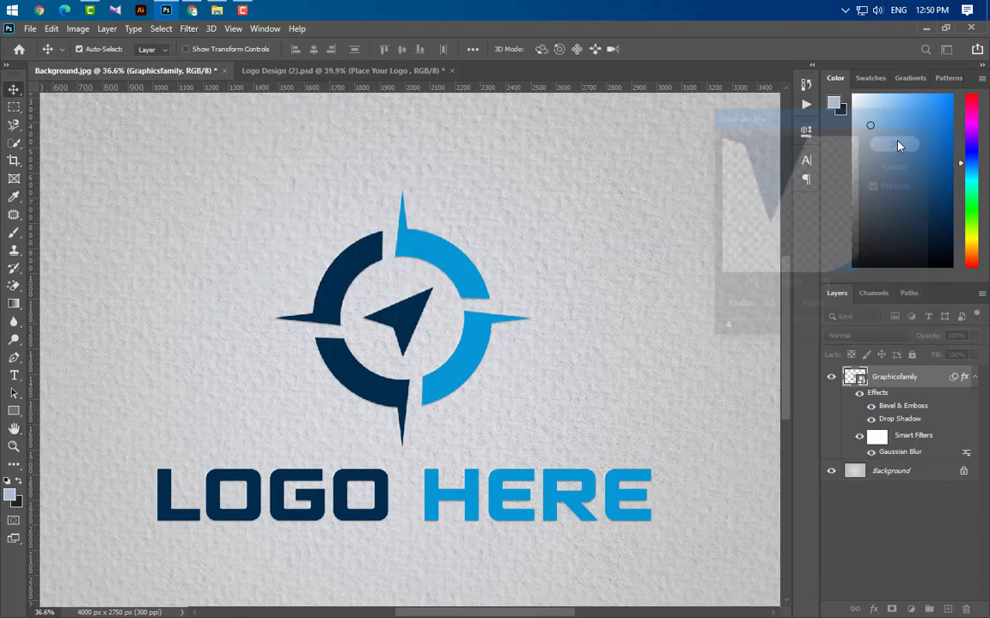
# Step: Unlock the Background layer and duplicate it
pyautogui.click(974, 378)
pyautogui.click(962, 400)
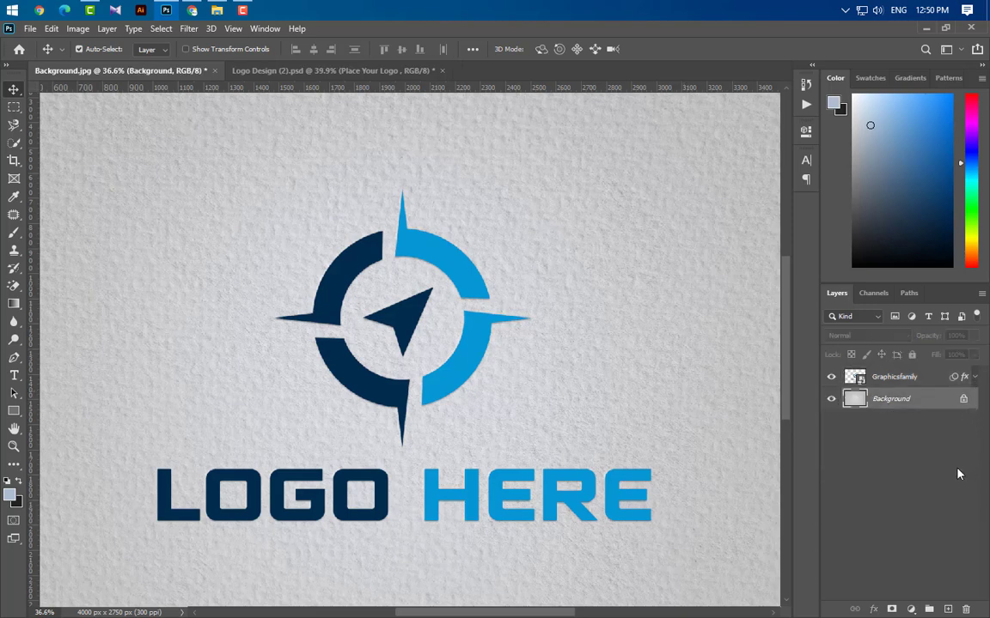
pyautogui.click(963, 399)
pyautogui.moveTo(963, 398); pyautogui.dragTo(950, 610)
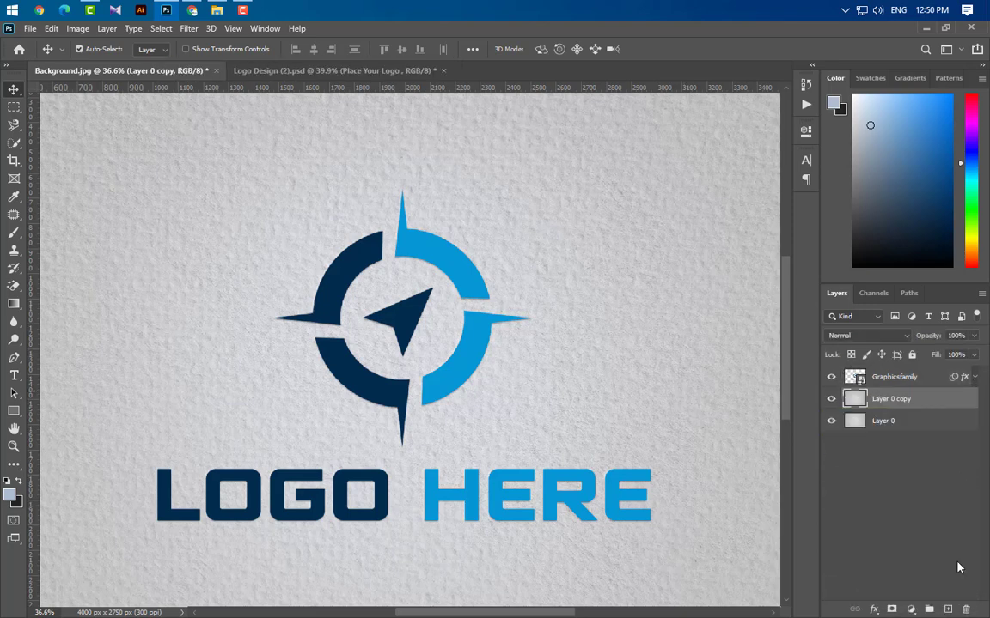
# Step: Clip Layer 0 copy onto the Graphicsfamily layer from directly above it, using the Linear Burn blend mode
pyautogui.moveTo(935, 402); pyautogui.dragTo(934, 376)
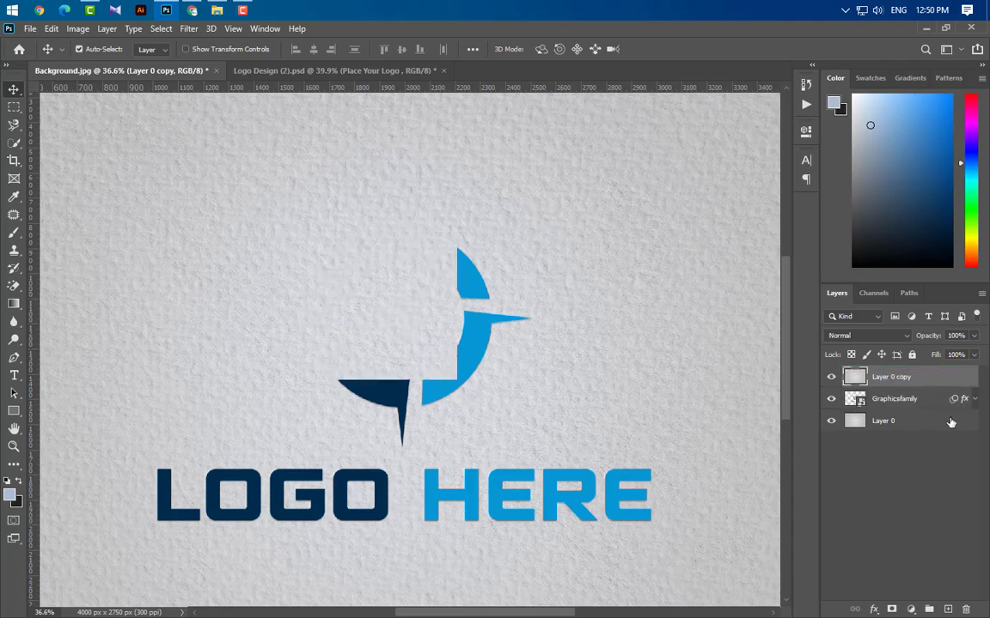
pyautogui.rightClick(937, 378)
pyautogui.click(855, 301)
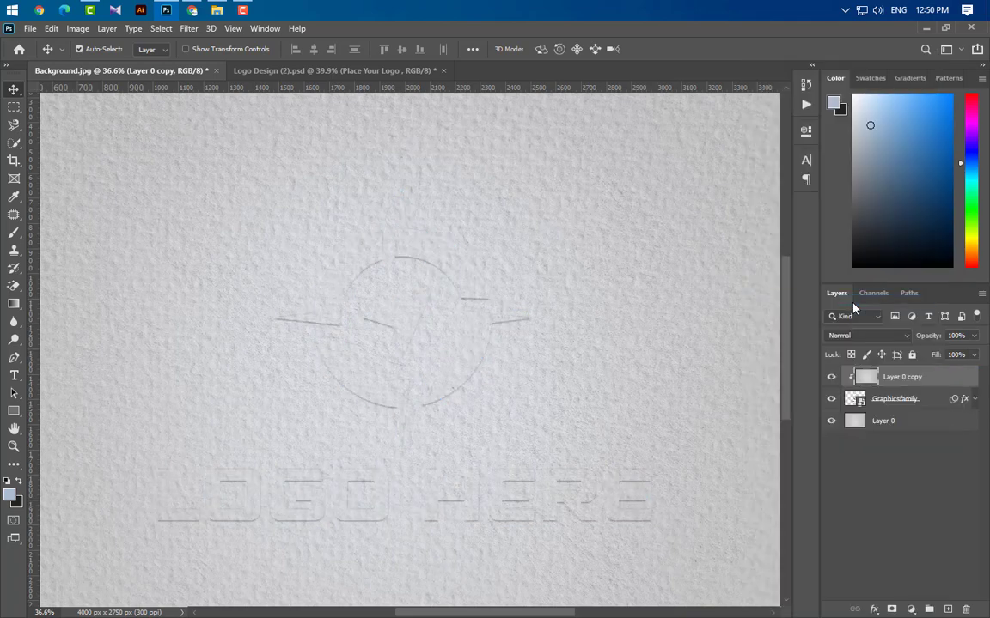
pyautogui.click(869, 336)
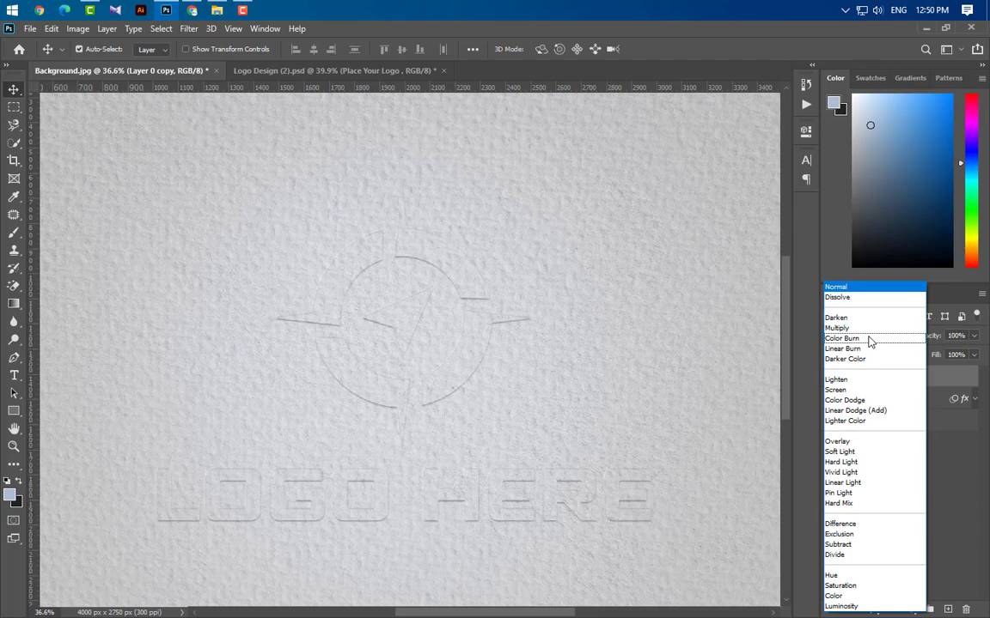
pyautogui.click(869, 351)
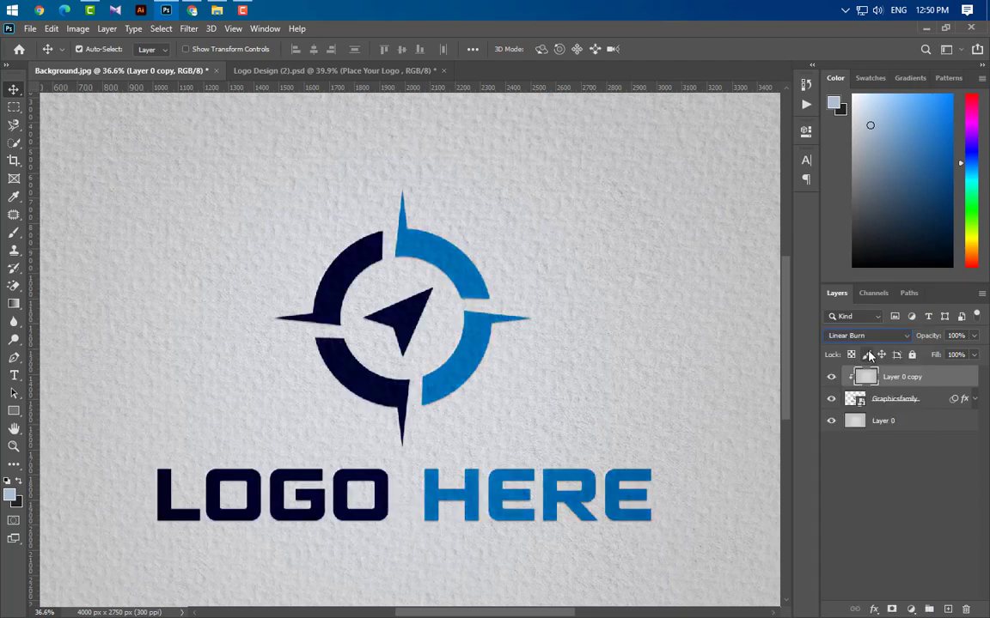
# Step: Duplicate the Graphicsfamily layer and keep the copy hidden at the top of the layer stack
pyautogui.moveTo(933, 405); pyautogui.dragTo(948, 608)
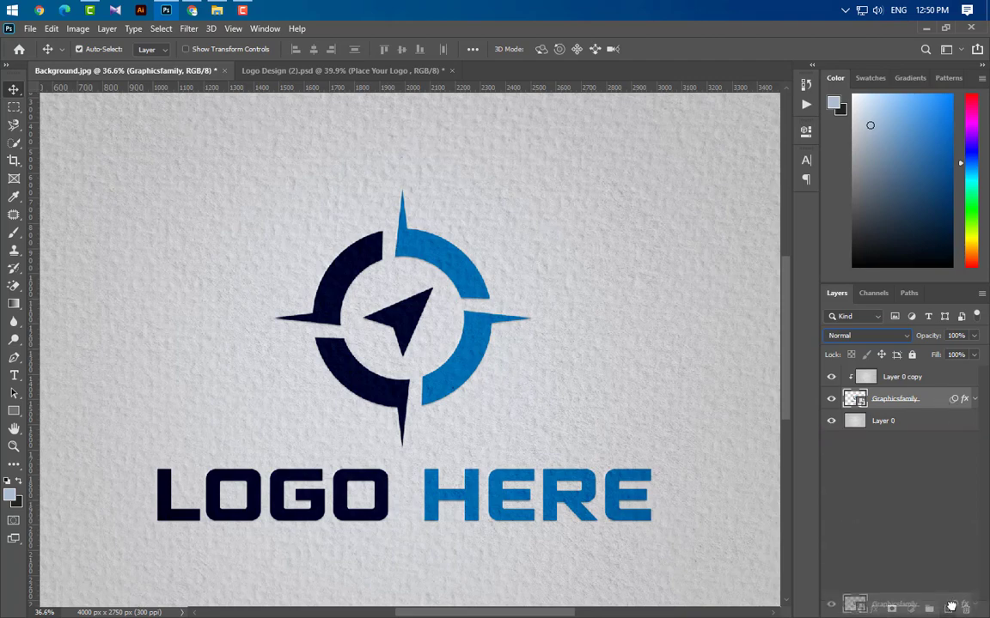
pyautogui.moveTo(932, 399); pyautogui.dragTo(927, 371)
pyautogui.click(831, 377)
# Step: Clip Layer 0 copy to the Graphicsfamily layer again and group the two layers
pyautogui.click(945, 402)
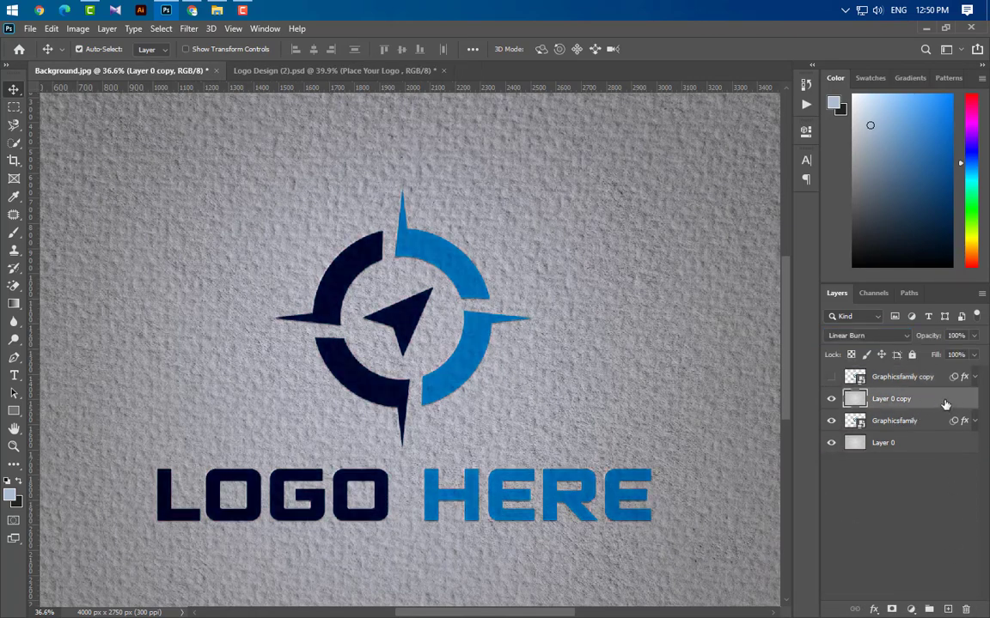
pyautogui.rightClick(945, 403)
pyautogui.click(782, 292)
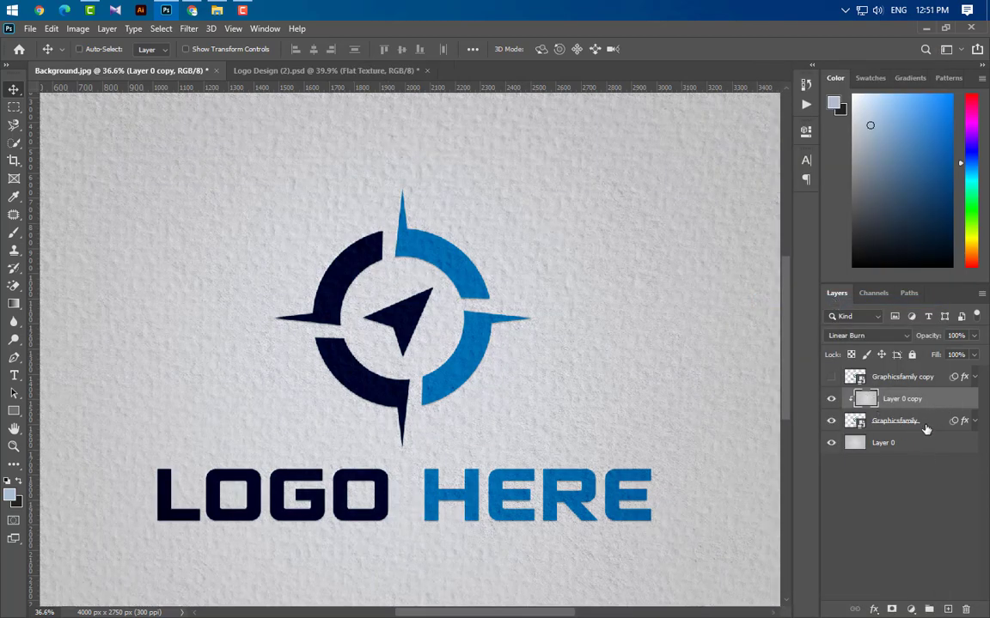
pyautogui.keyDown('shift'); pyautogui.click(926, 430); pyautogui.keyUp('shift')
pyautogui.hotkey('ctrl', 'g')
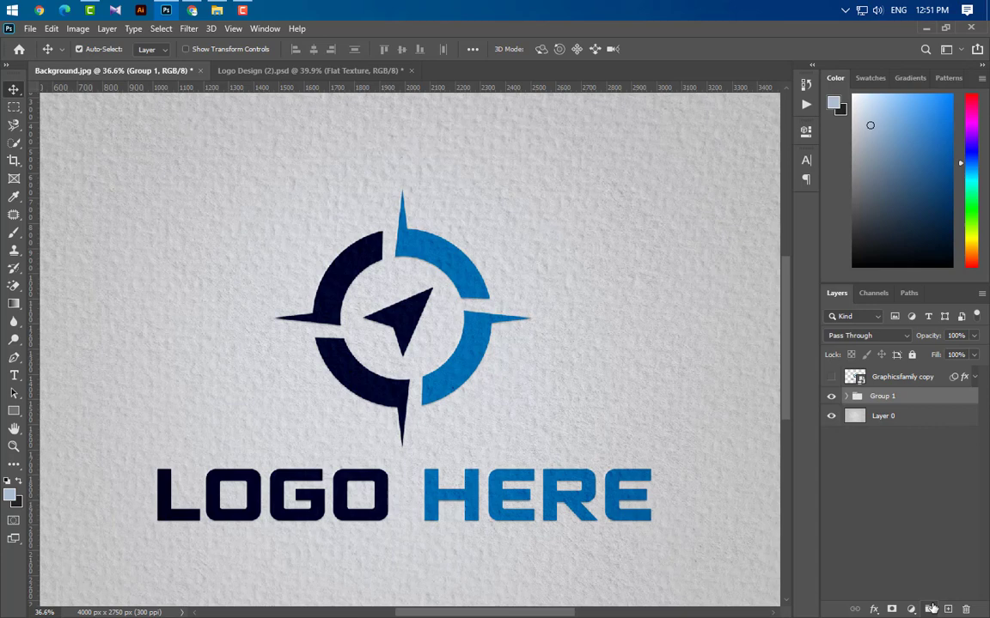
# Step: Show the Graphicsfamily copy layer and expand its list of effects
pyautogui.click(831, 377)
pyautogui.click(862, 379)
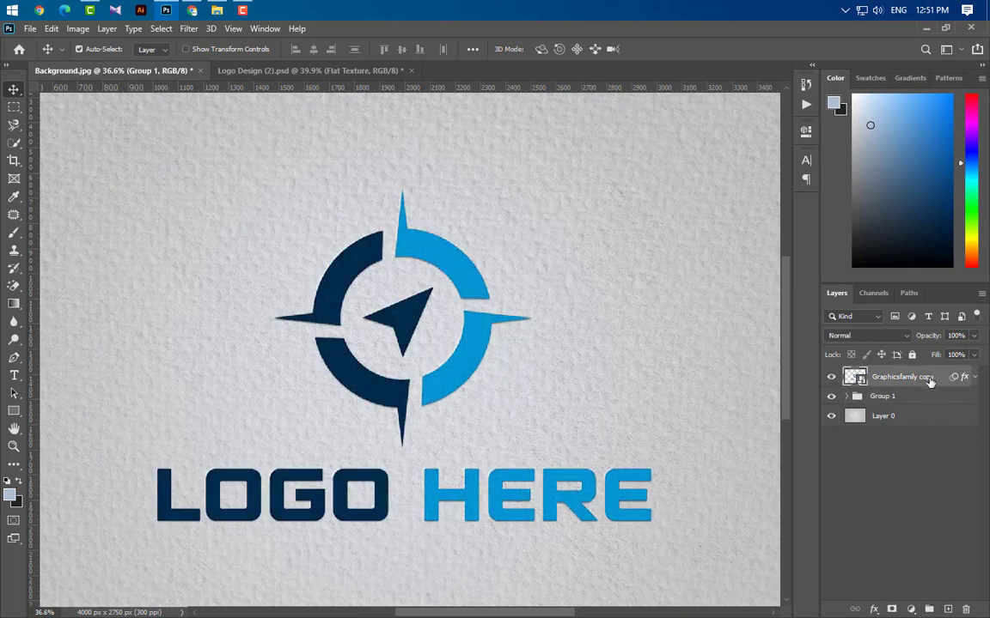
pyautogui.click(975, 378)
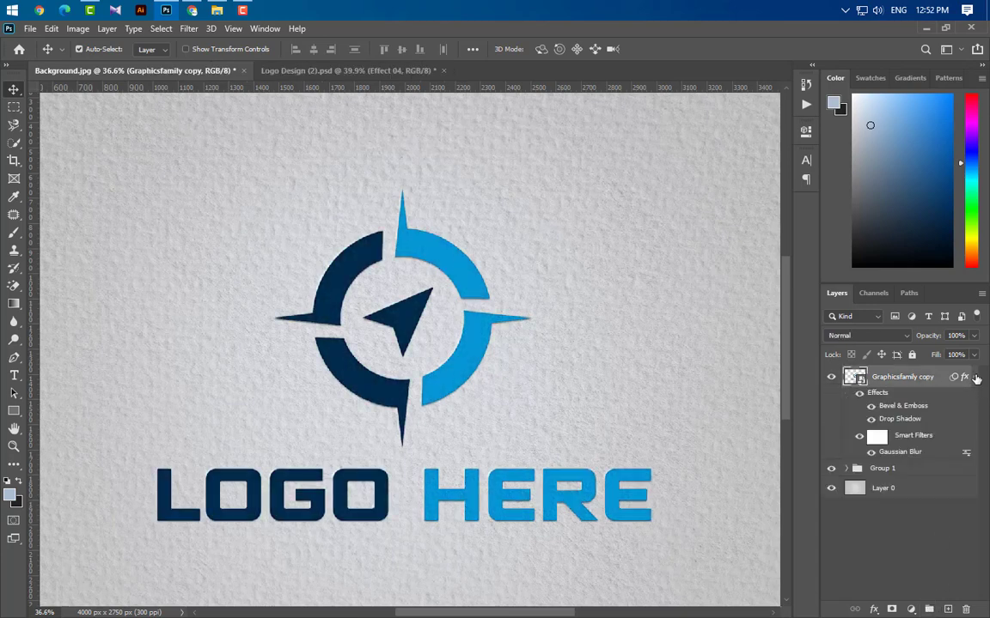
# Step: Set the Graphicsfamily copy's Bevel & Emboss to Outer Bevel, Smooth, direction Up, size 10 px and soften 8 px
pyautogui.doubleClick(912, 407)
pyautogui.click(724, 289)
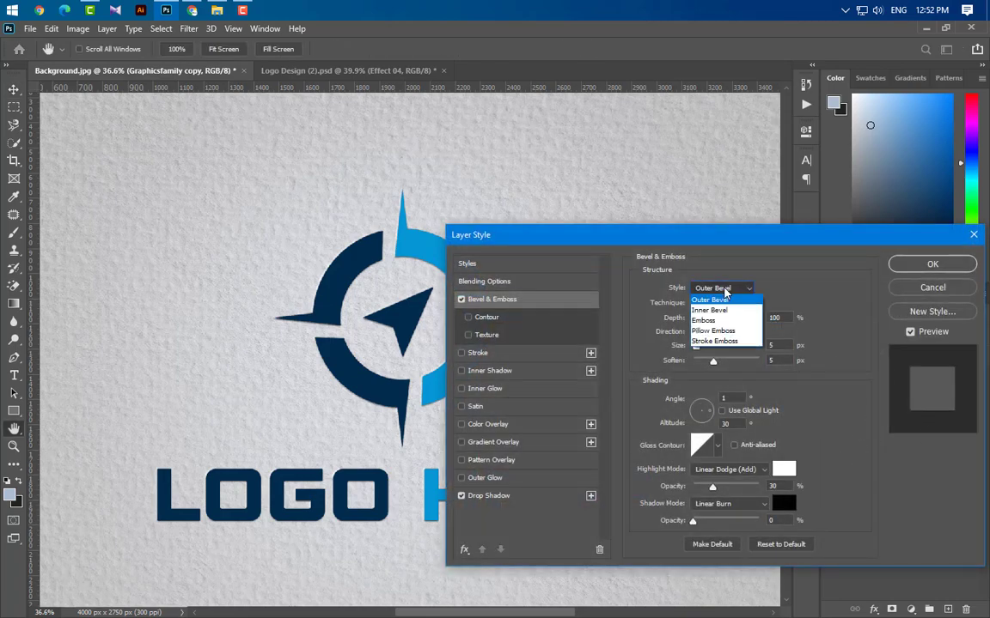
pyautogui.click(713, 299)
pyautogui.click(717, 304)
pyautogui.click(709, 312)
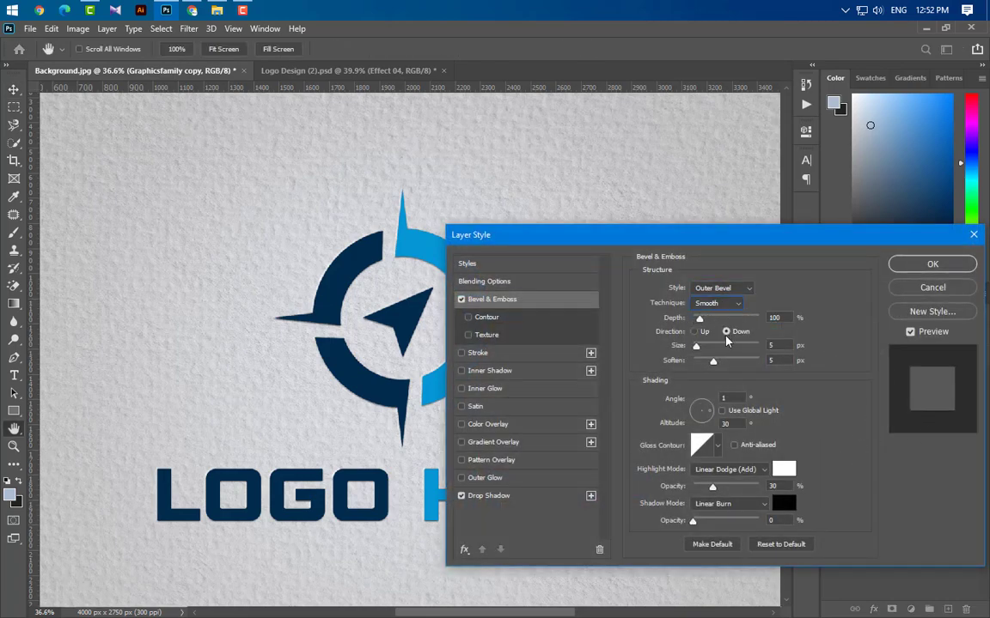
pyautogui.click(694, 332)
pyautogui.press('Tab')
pyautogui.press('Tab')
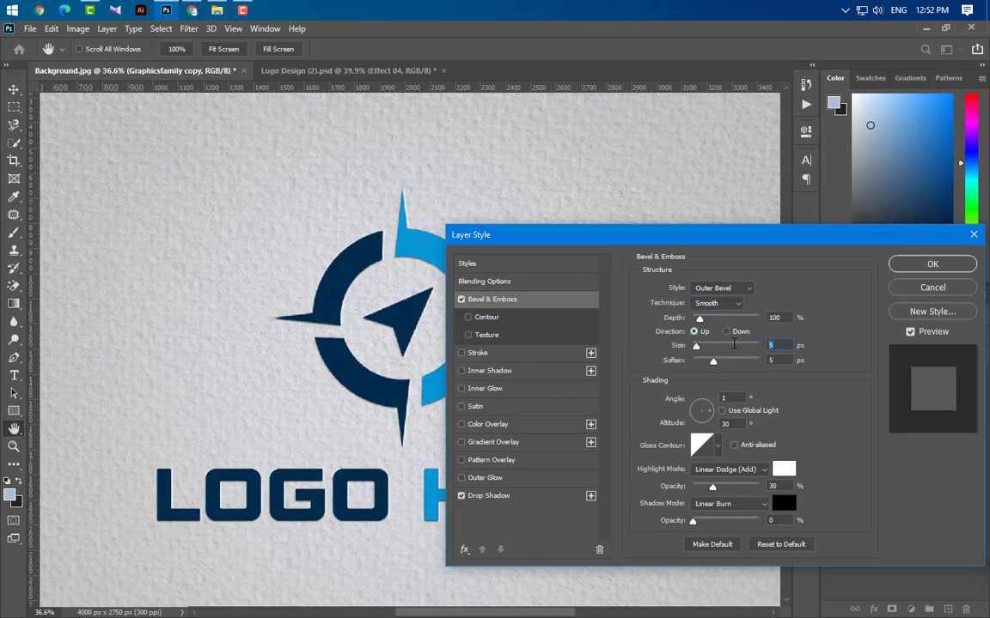
pyautogui.write('10')
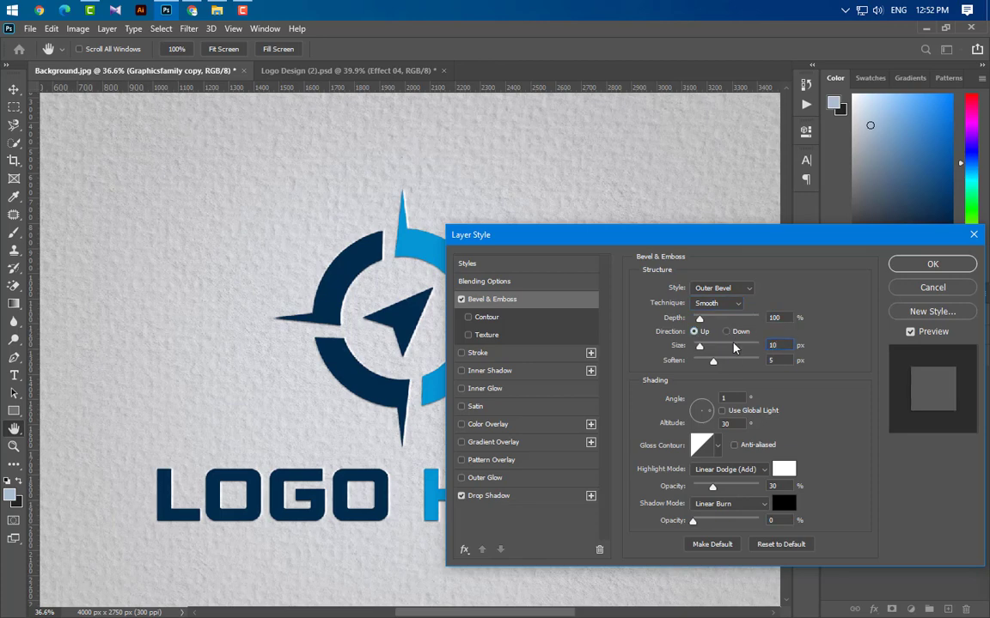
pyautogui.press('Tab')
pyautogui.write('8')
# Step: Set the bevel's shading angle to -136° and its altitude to 32°
pyautogui.press('Tab')
pyautogui.write('-136')
pyautogui.press('Tab')
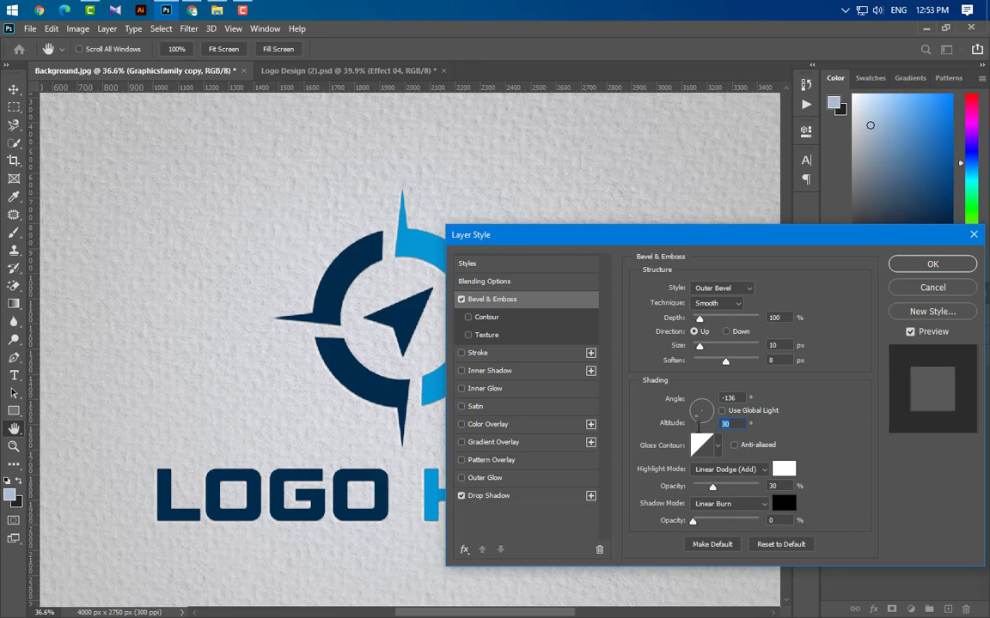
pyautogui.write('32')
# Step: Choose the rounded, stepped gloss contour for the bevel and set its highlight mode to Vivid Light
pyautogui.click(719, 445)
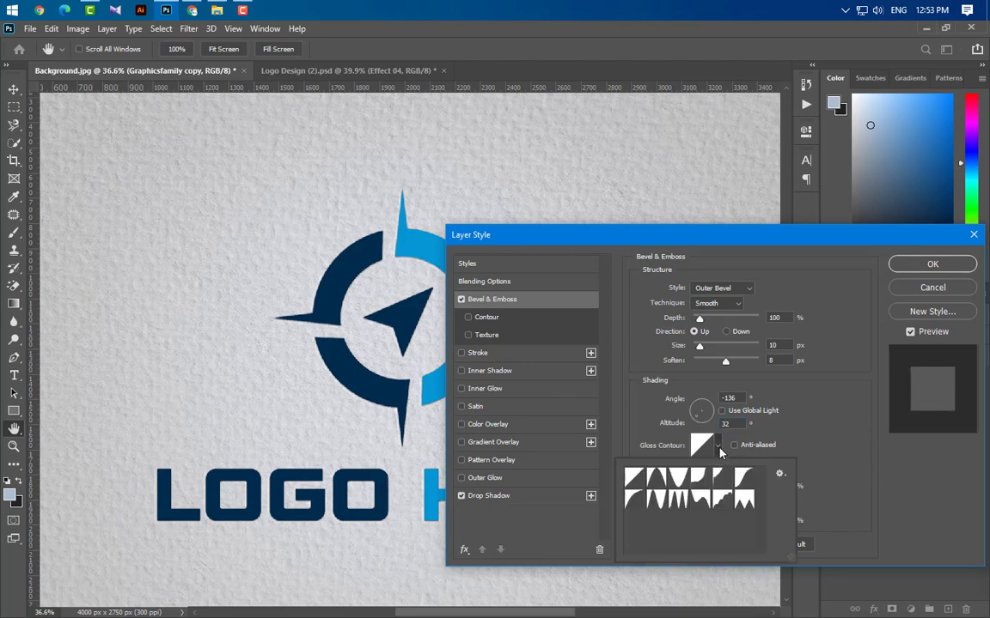
pyautogui.click(722, 502)
pyautogui.click(805, 476)
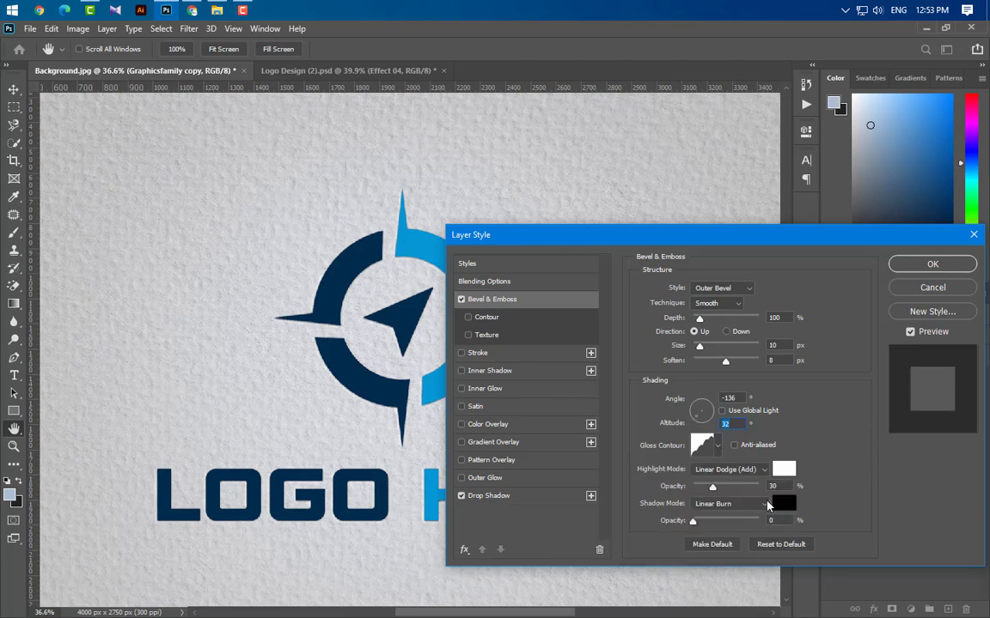
pyautogui.click(746, 470)
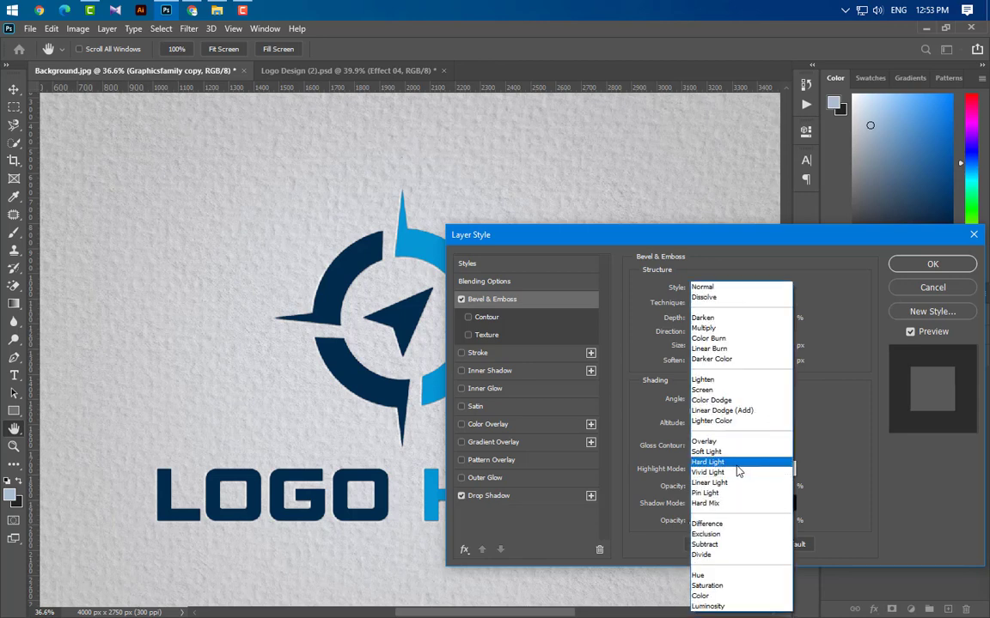
pyautogui.click(737, 471)
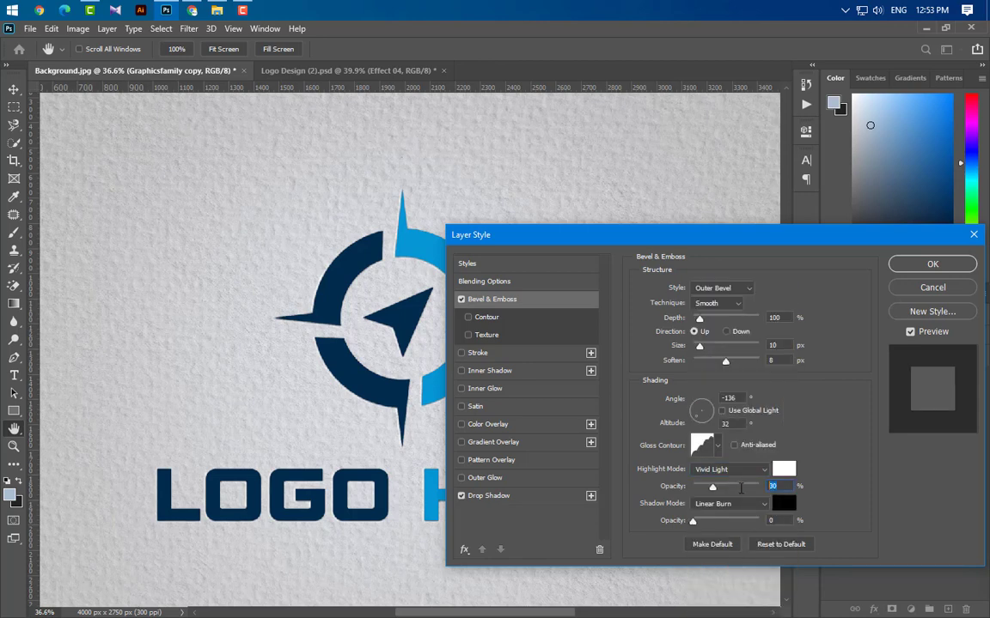
# Step: Set the bevel's highlight opacity to 20% and its shadow mode to Pin Light at 32% opacity
pyautogui.write('20')
pyautogui.click(746, 506)
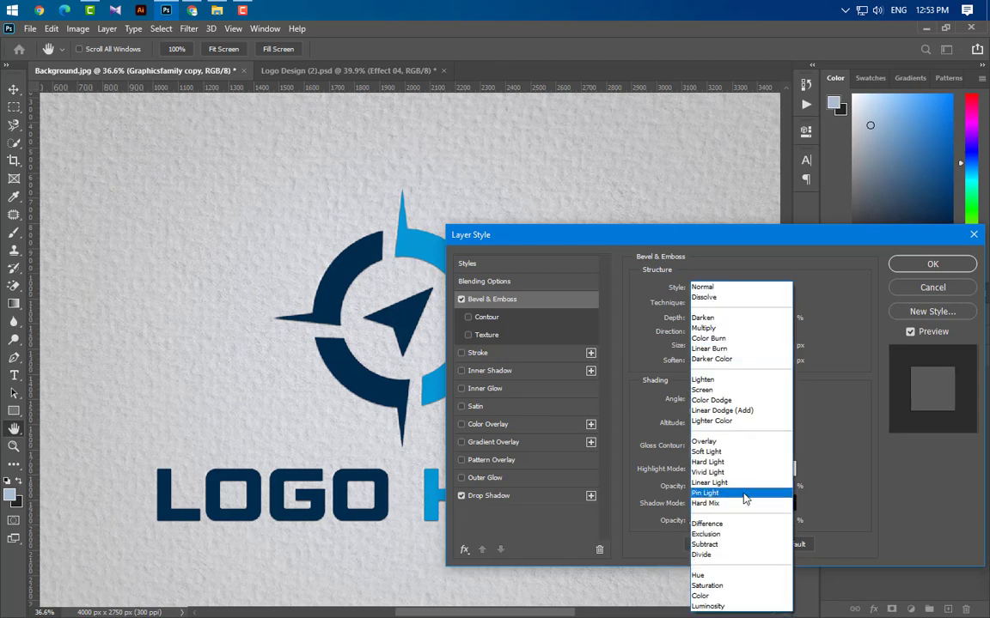
pyautogui.click(744, 493)
pyautogui.write('32')
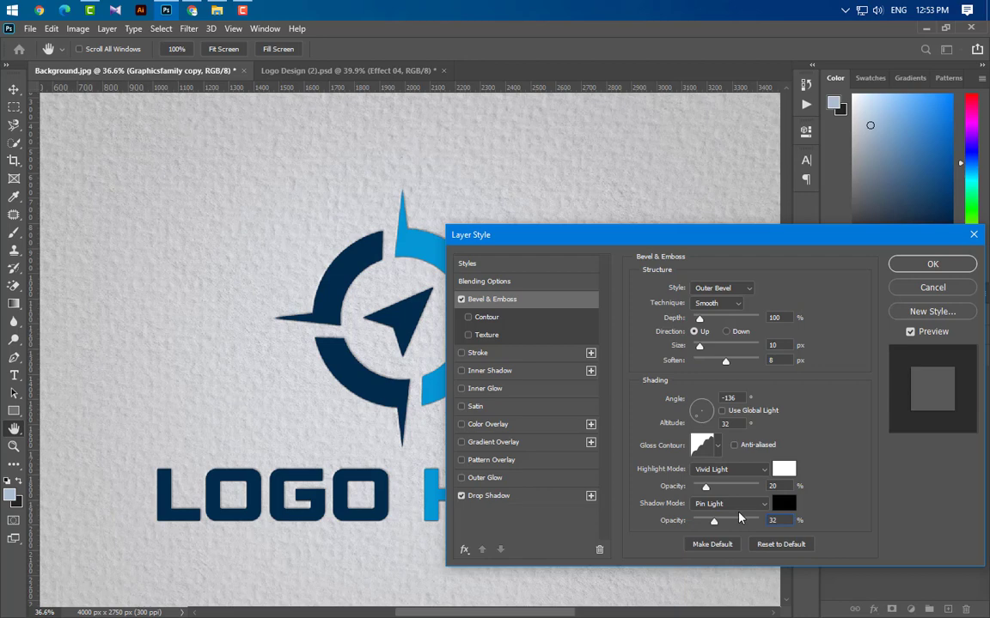
pyautogui.press('Tab')
# Step: Enable an Inner Shadow on the layer with Linear Light blend mode and black (000000) colour
pyautogui.click(524, 371)
pyautogui.click(736, 292)
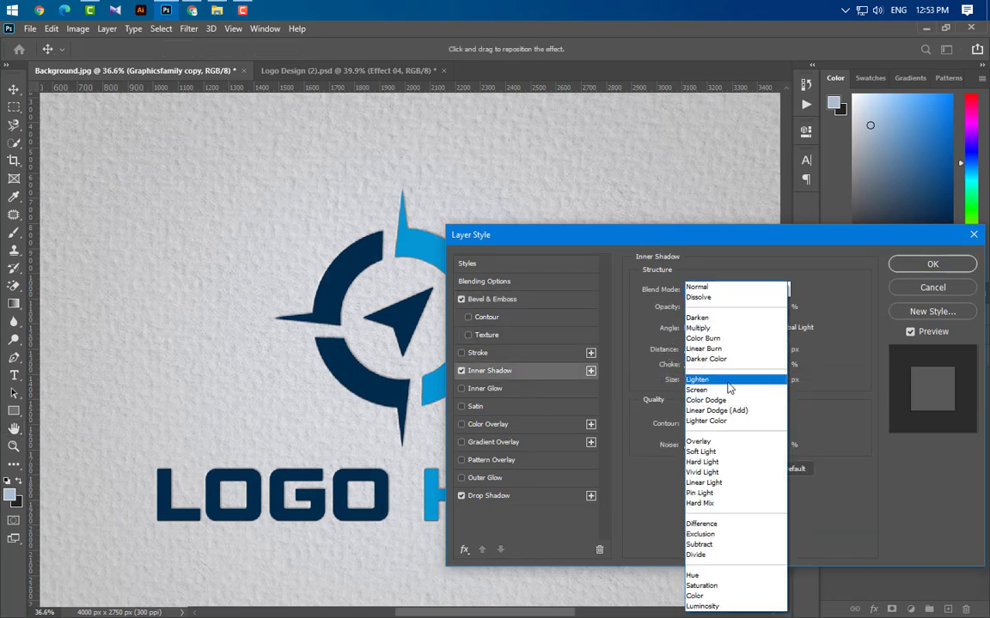
pyautogui.click(724, 484)
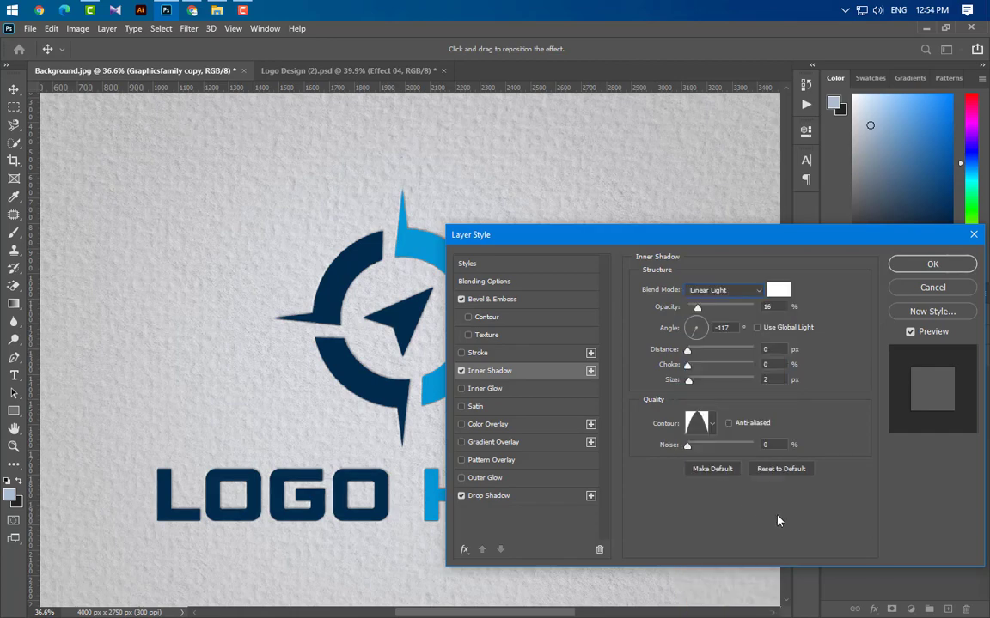
pyautogui.click(778, 290)
pyautogui.write('000000')
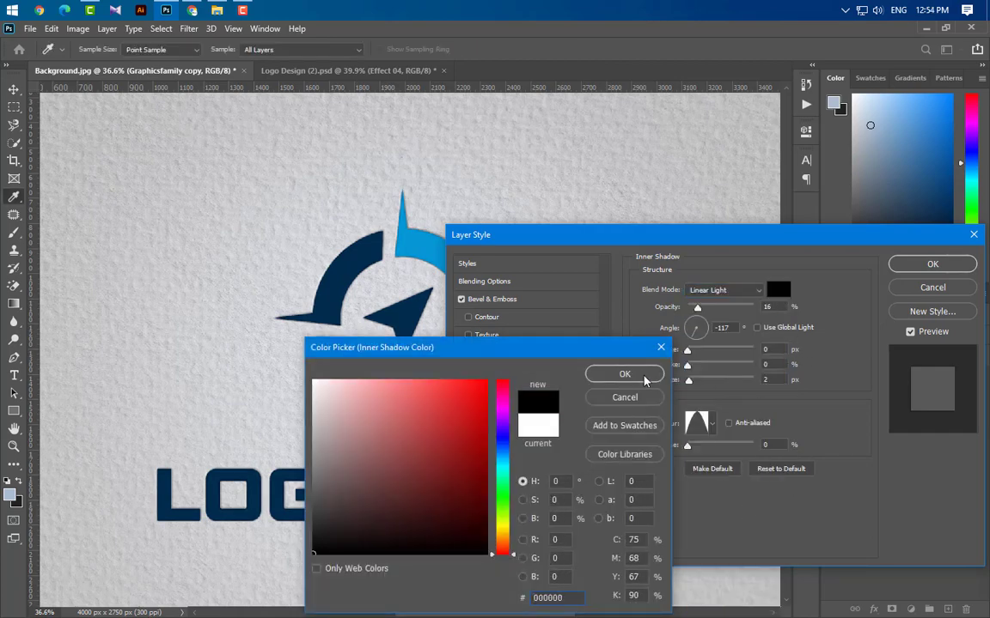
pyautogui.click(625, 374)
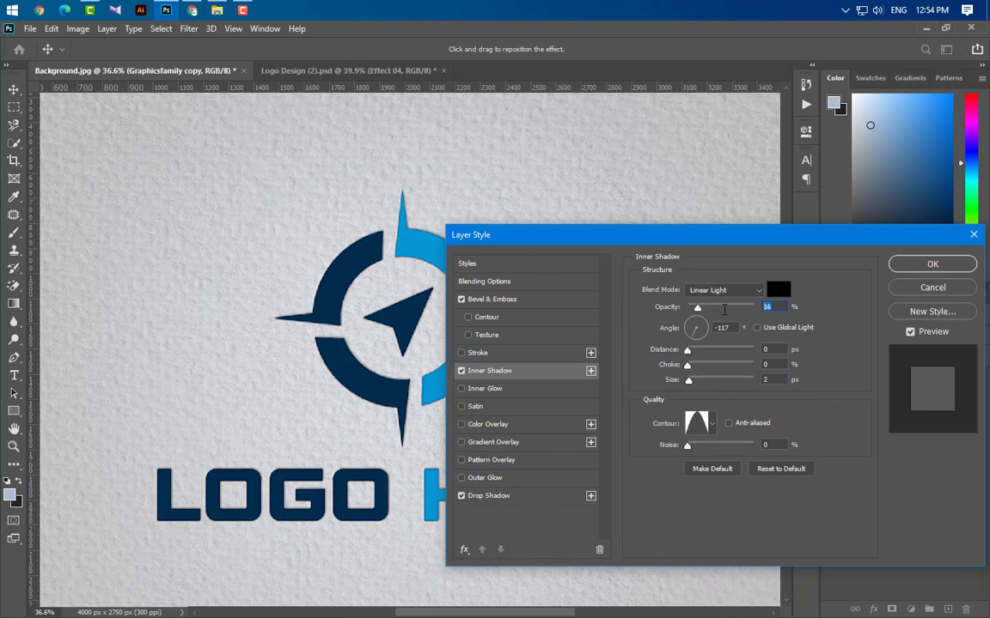
# Step: Set the inner shadow's opacity to 20%, its angle to 60° and its distance to 5 px
pyautogui.write('20')
pyautogui.press('Tab')
pyautogui.write('60')
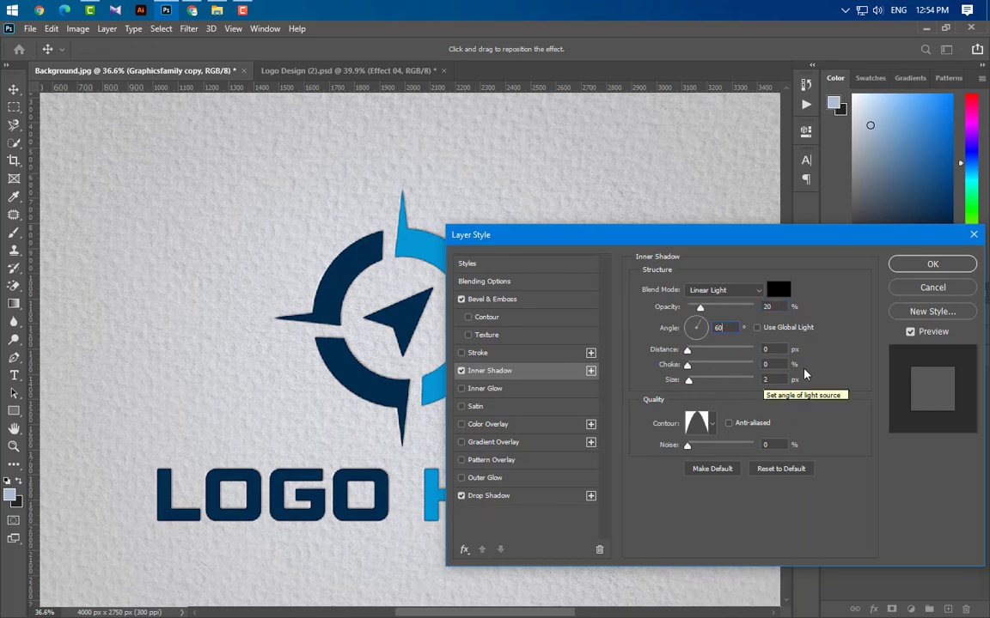
pyautogui.press('Tab')
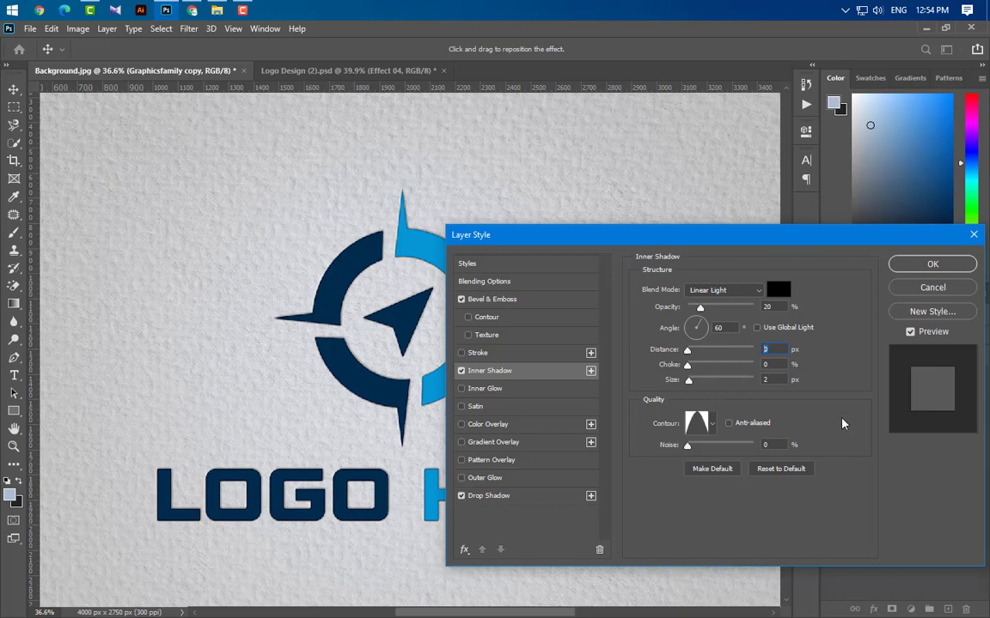
pyautogui.write('5')
pyautogui.press('Tab')
pyautogui.press('Tab')
# Step: Change the Drop Shadow's blend mode to Color Dodge and its colour to white (ffffff)
pyautogui.click(541, 496)
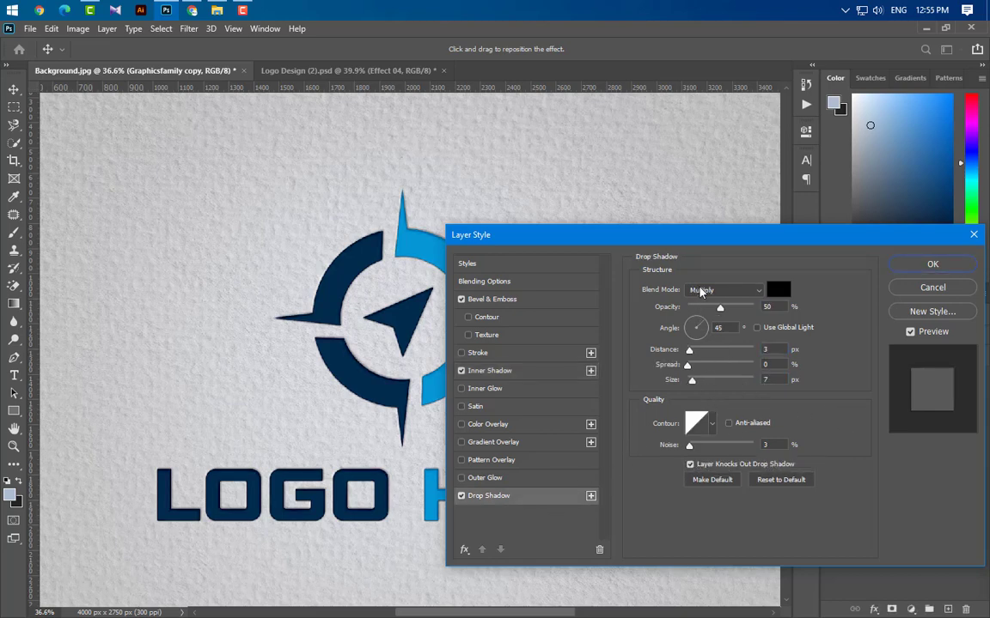
pyautogui.click(700, 292)
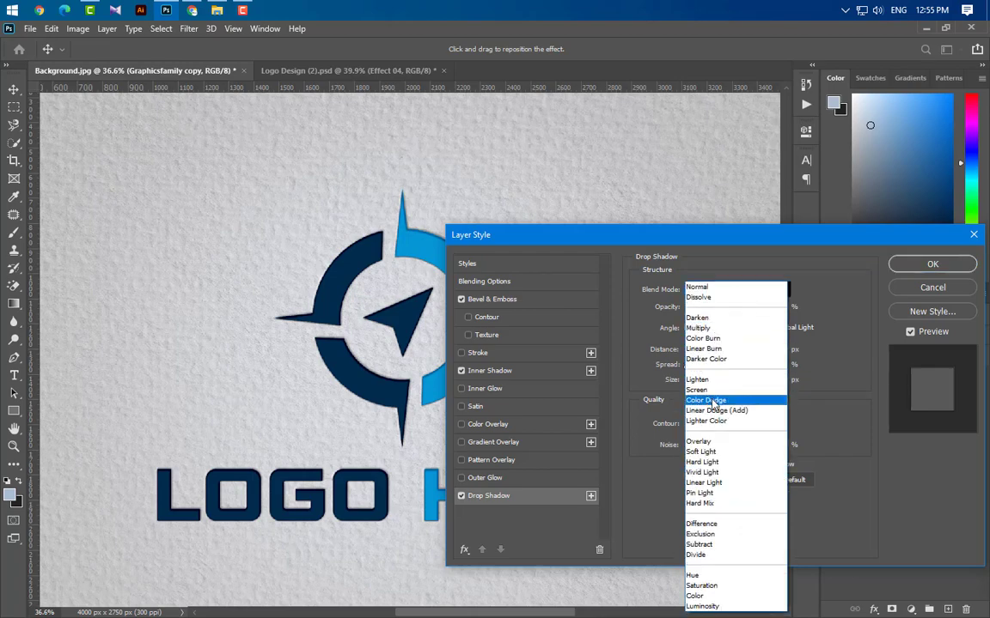
pyautogui.click(712, 402)
pyautogui.click(778, 289)
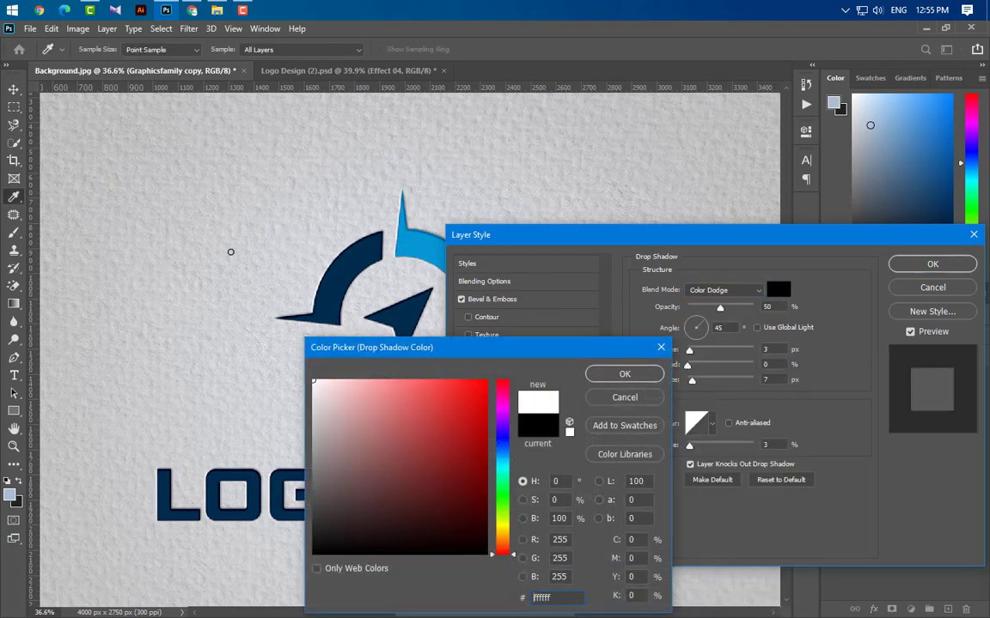
pyautogui.click(625, 373)
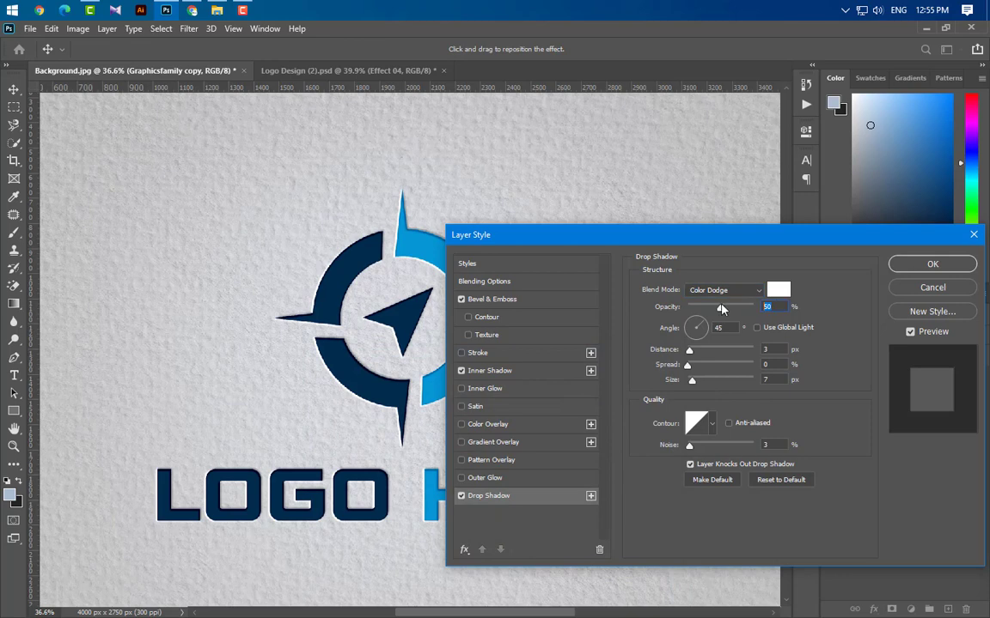
# Step: Set the drop shadow's opacity to 15%, increase its angle and apply the layer style
pyautogui.write('15')
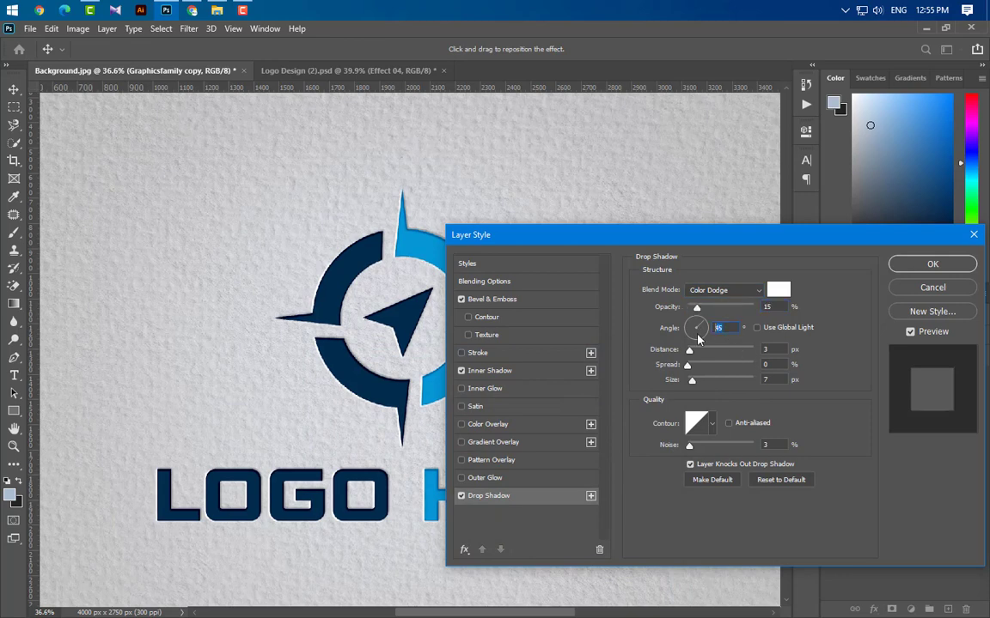
pyautogui.hotkey('shift', 'Up')
pyautogui.write('10')
pyautogui.press('Tab')
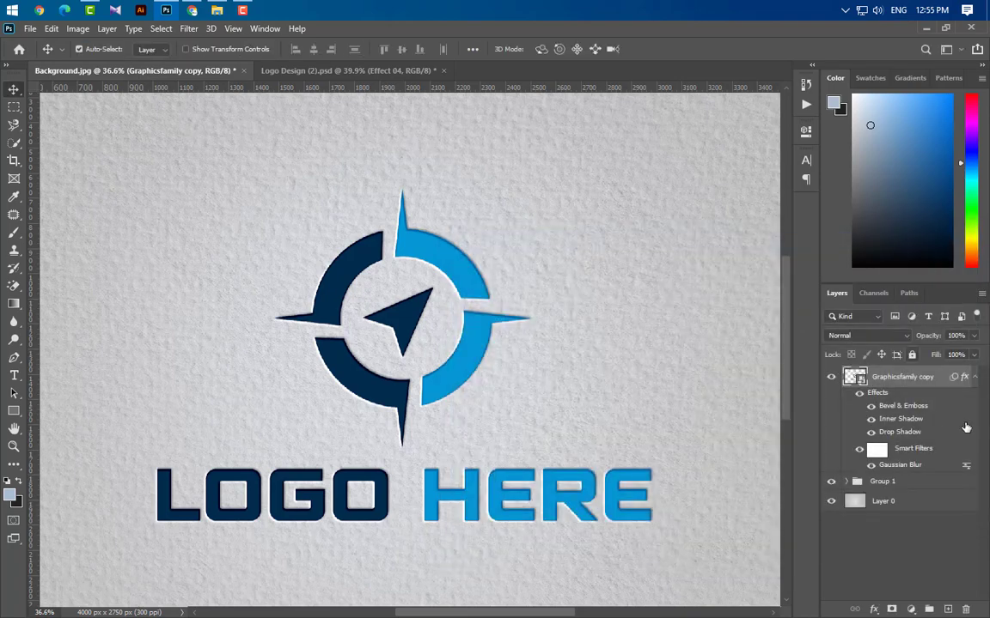
# Step: Reduce the Graphicsfamily copy layer's fill to 0% and delete its Gaussian Blur smart filter
pyautogui.click(975, 355)
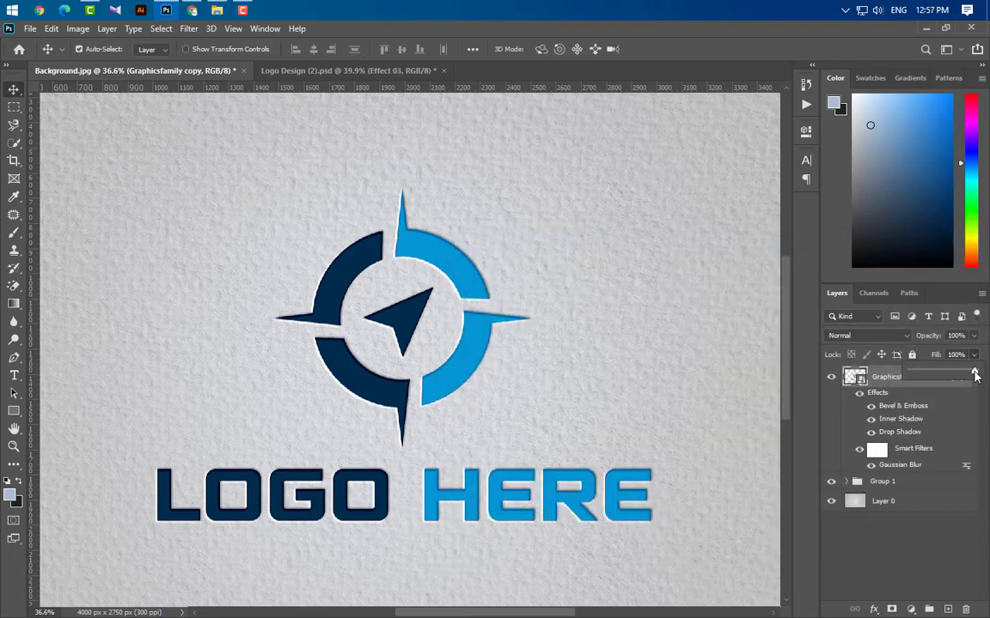
pyautogui.moveTo(975, 374); pyautogui.dragTo(807, 374)
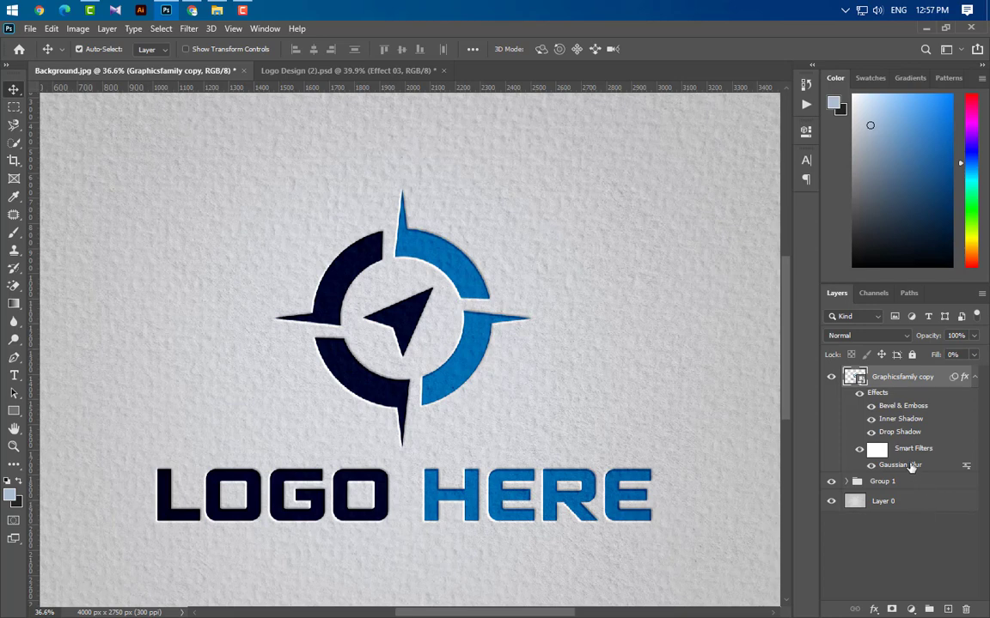
pyautogui.moveTo(911, 468); pyautogui.dragTo(965, 609)
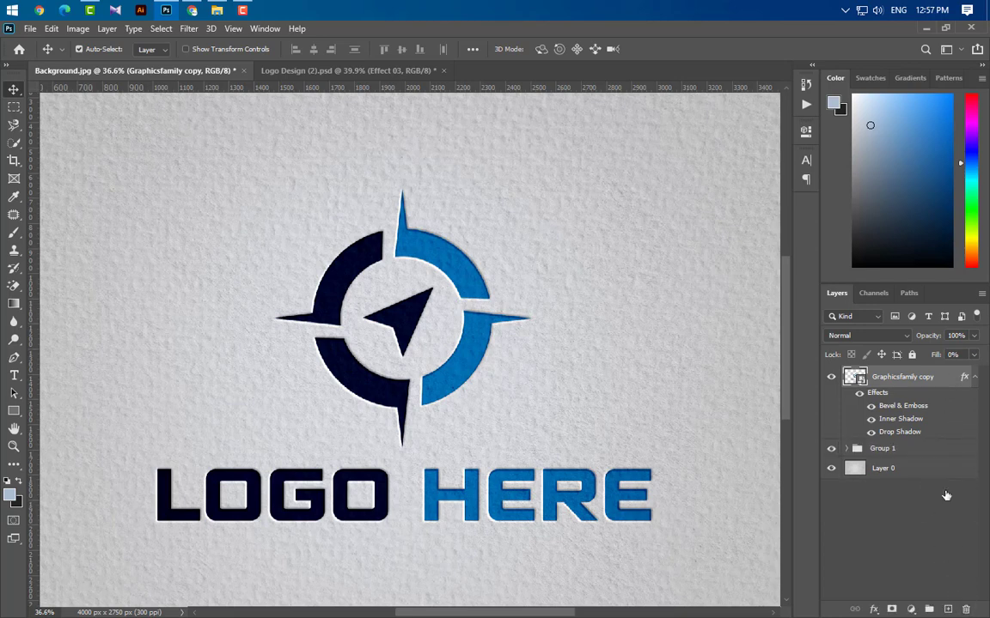
# Step: Duplicate the Graphicsfamily copy layer and remove the Inner Shadow and Drop Shadow effects from the duplicate
pyautogui.moveTo(902, 377); pyautogui.dragTo(947, 609)
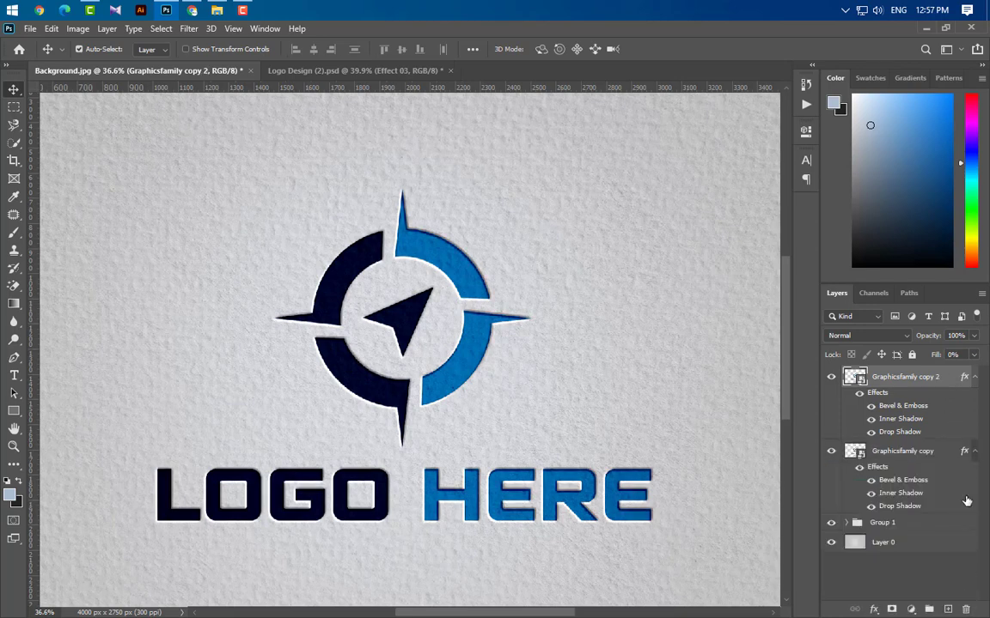
pyautogui.click(974, 453)
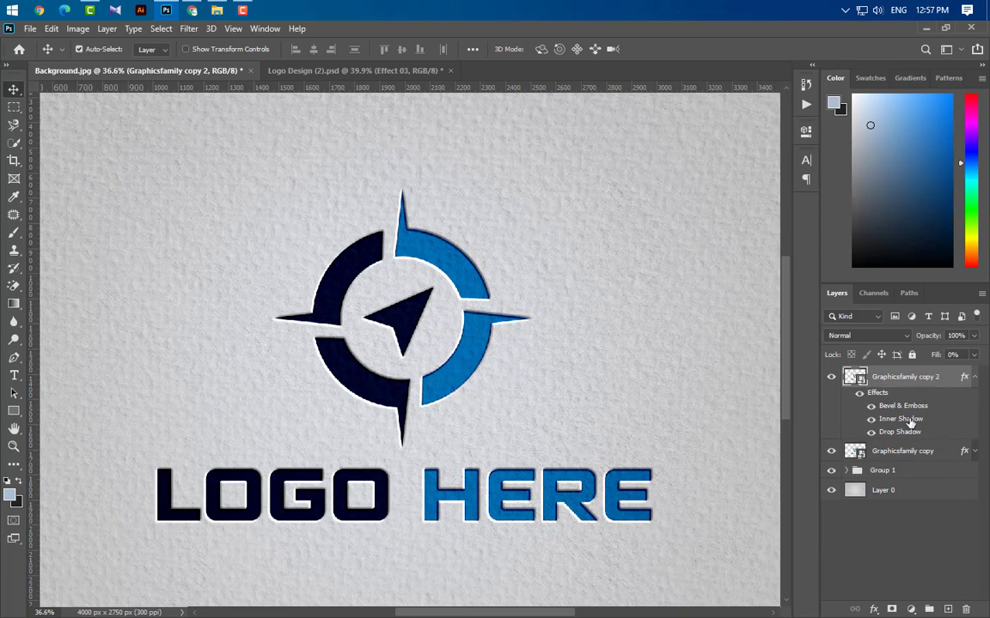
pyautogui.moveTo(909, 421); pyautogui.dragTo(965, 609)
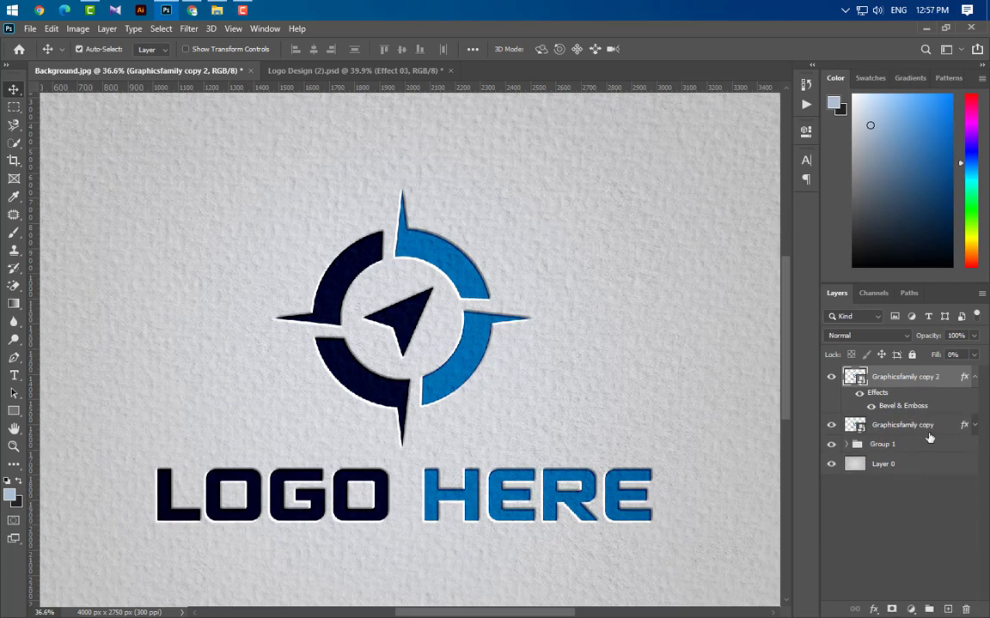
# Step: Set Graphicsfamily copy 2's Bevel & Emboss to Outer Bevel with direction Down and size 8 px
pyautogui.doubleClick(903, 405)
pyautogui.click(739, 289)
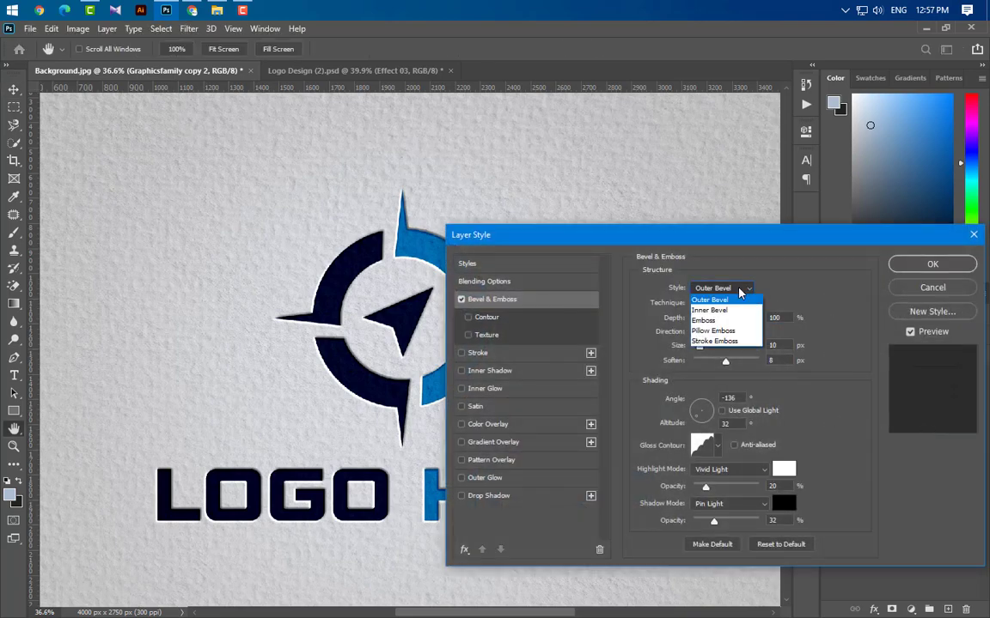
pyautogui.click(726, 300)
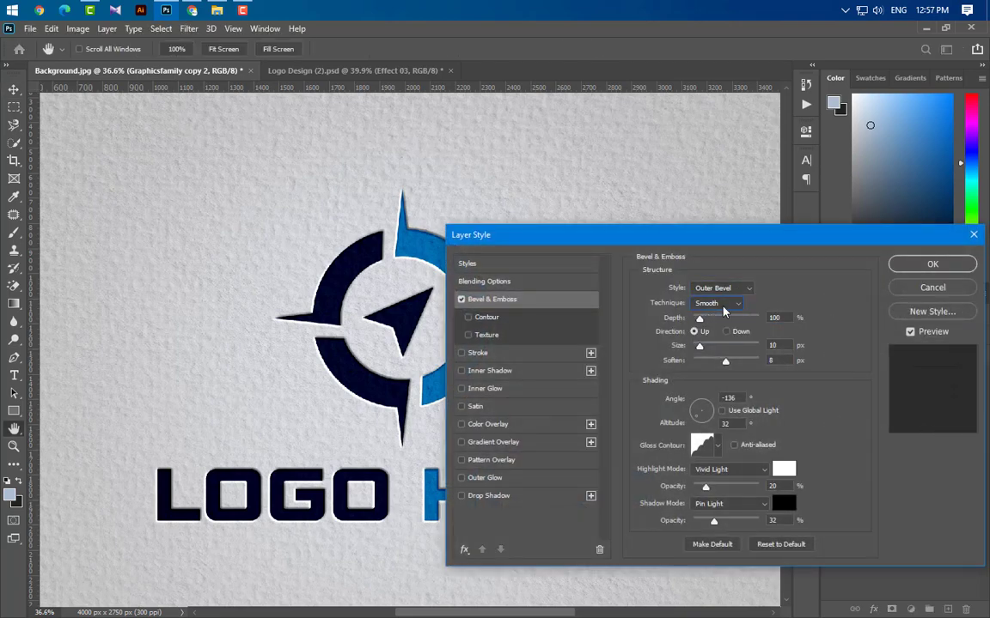
pyautogui.click(773, 318)
pyautogui.click(726, 332)
pyautogui.click(773, 345)
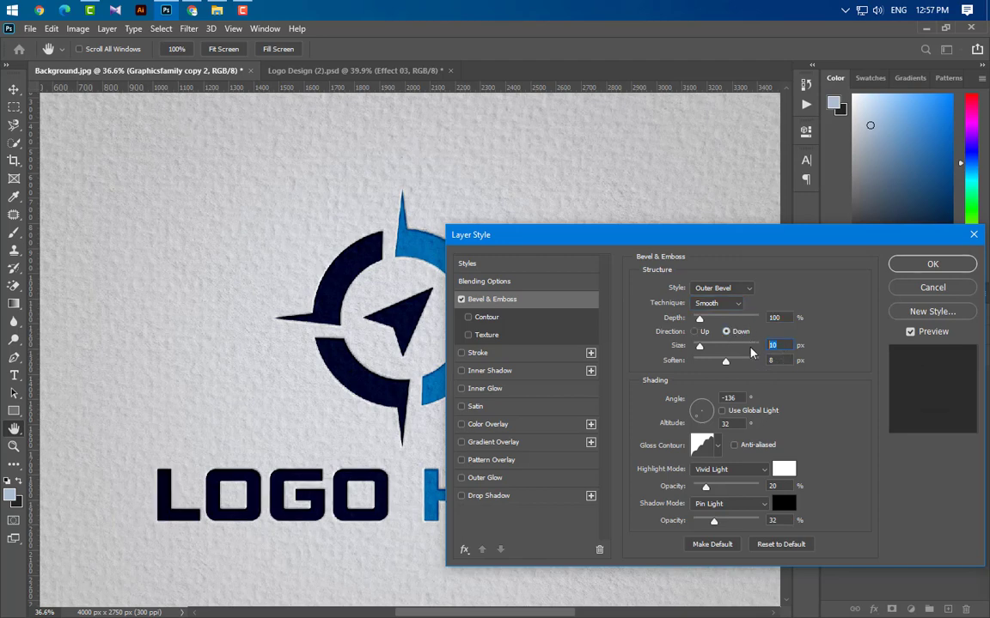
pyautogui.write('8')
pyautogui.press('Tab')
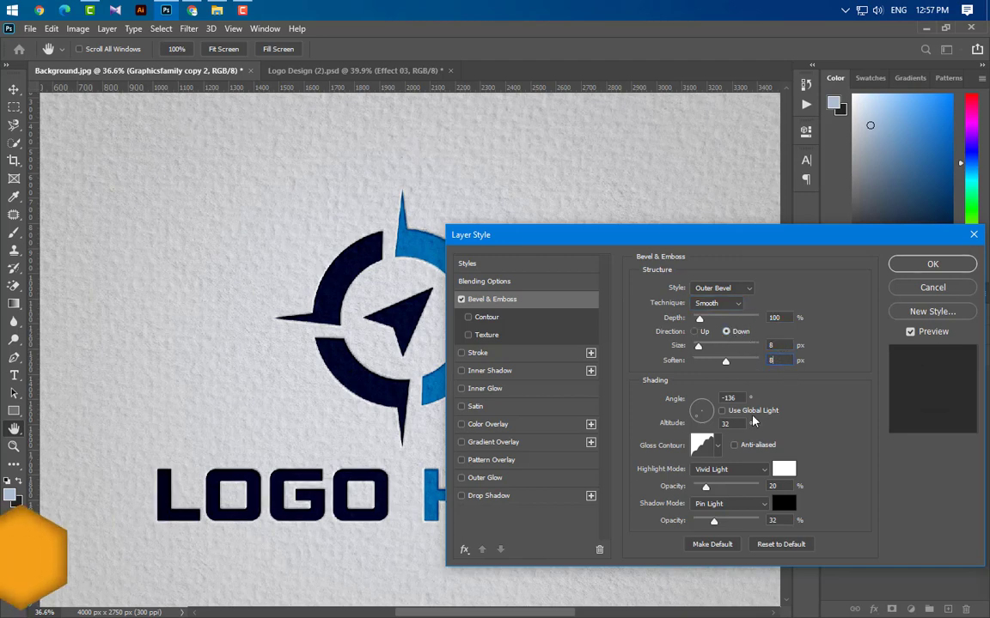
# Step: Set the bevel's shading angle to 40° and altitude to 30°, with the linear gloss contour
pyautogui.click(739, 398)
pyautogui.write('40')
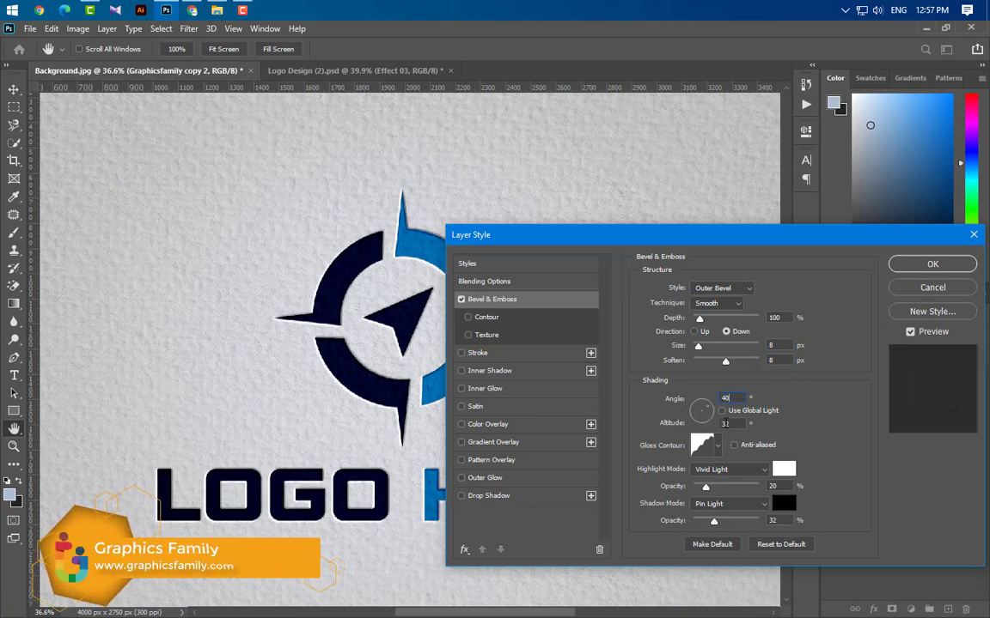
pyautogui.press('Tab')
pyautogui.write('30')
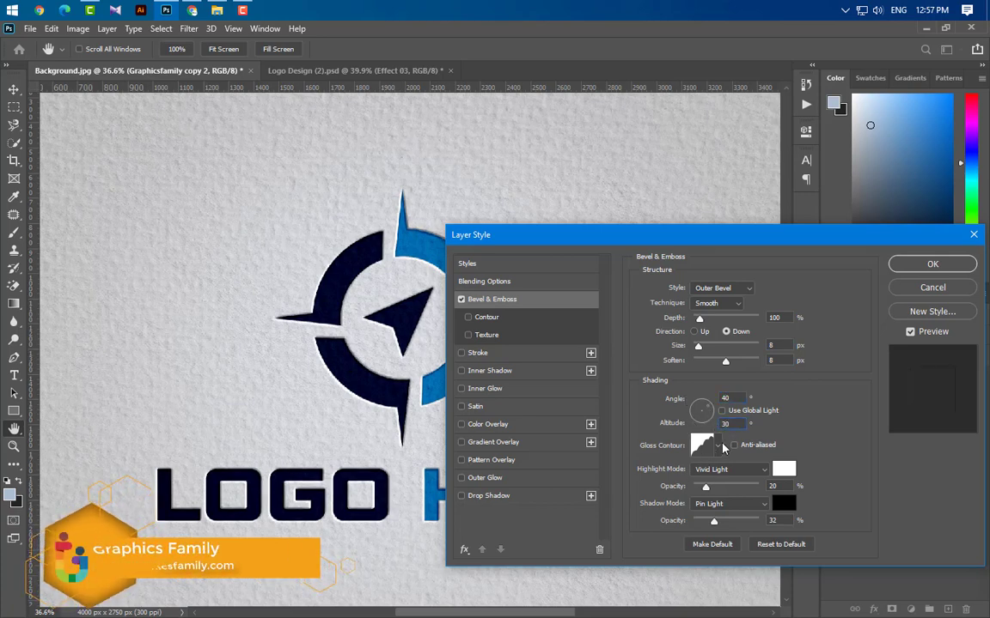
pyautogui.click(717, 445)
pyautogui.doubleClick(633, 476)
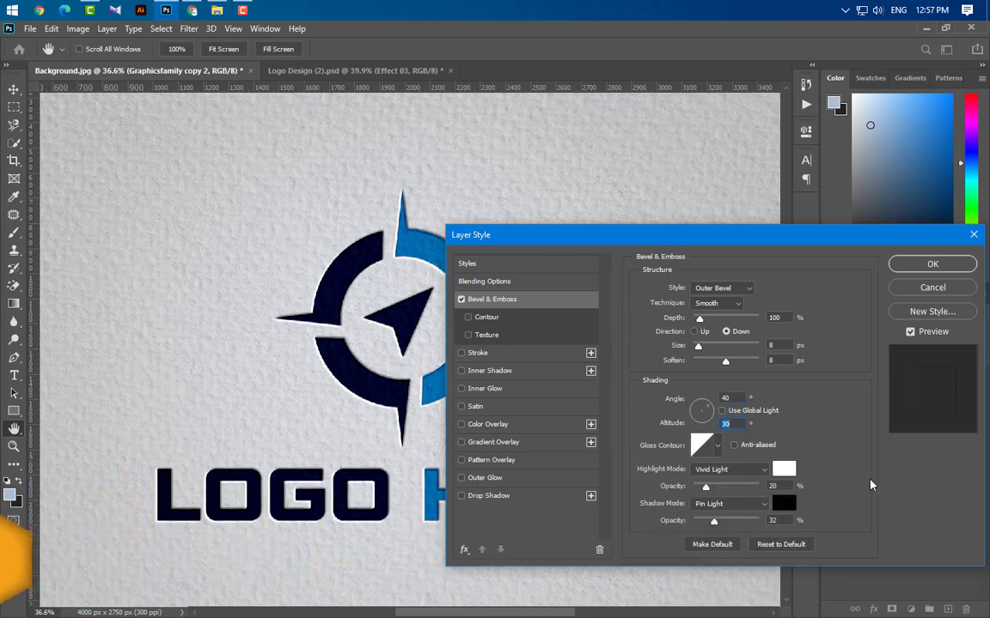
# Step: Set the bevel's highlight to Linear Dodge (Add) at 50% and its shadow to Linear Burn at 30%, and apply the style
pyautogui.write('50')
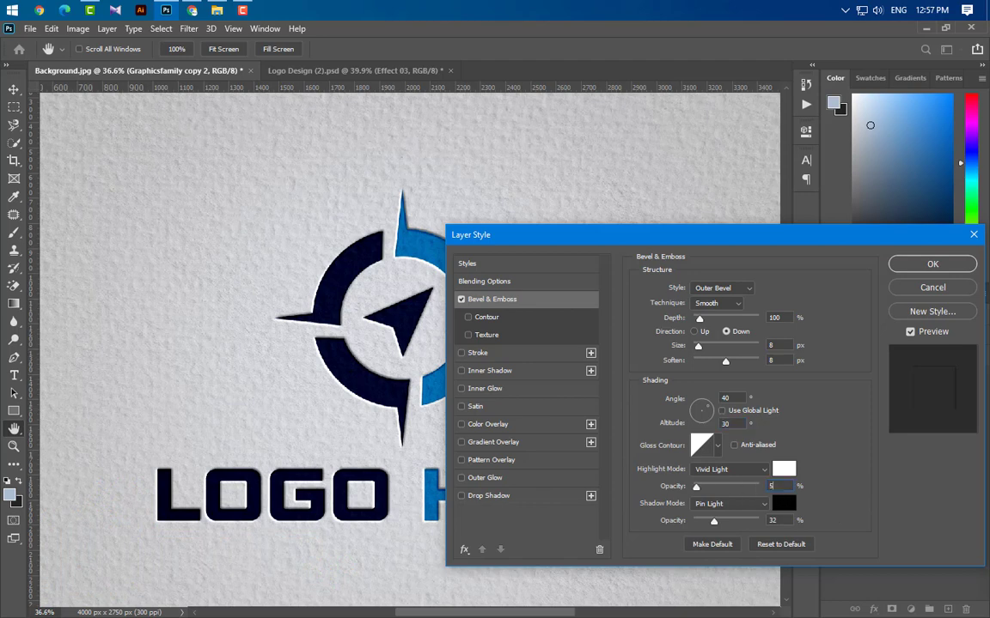
pyautogui.write('30')
pyautogui.click(712, 473)
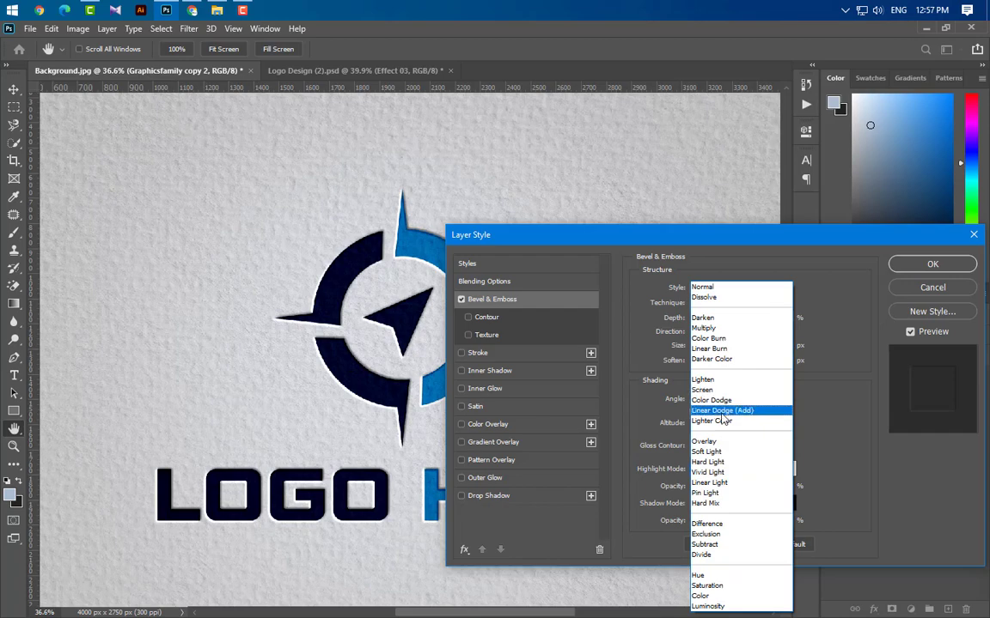
pyautogui.click(722, 412)
pyautogui.click(722, 469)
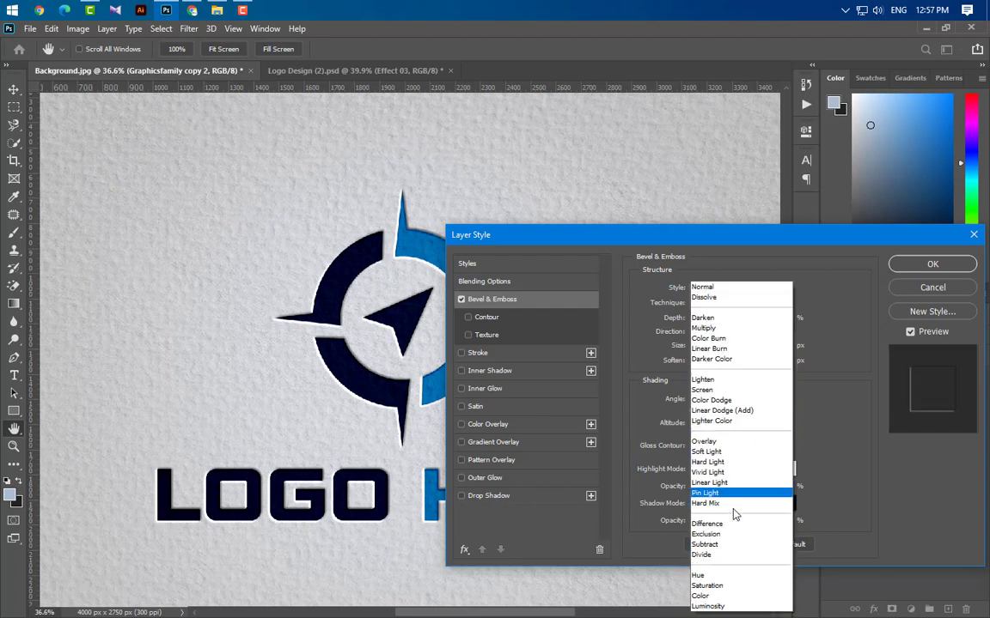
pyautogui.click(710, 349)
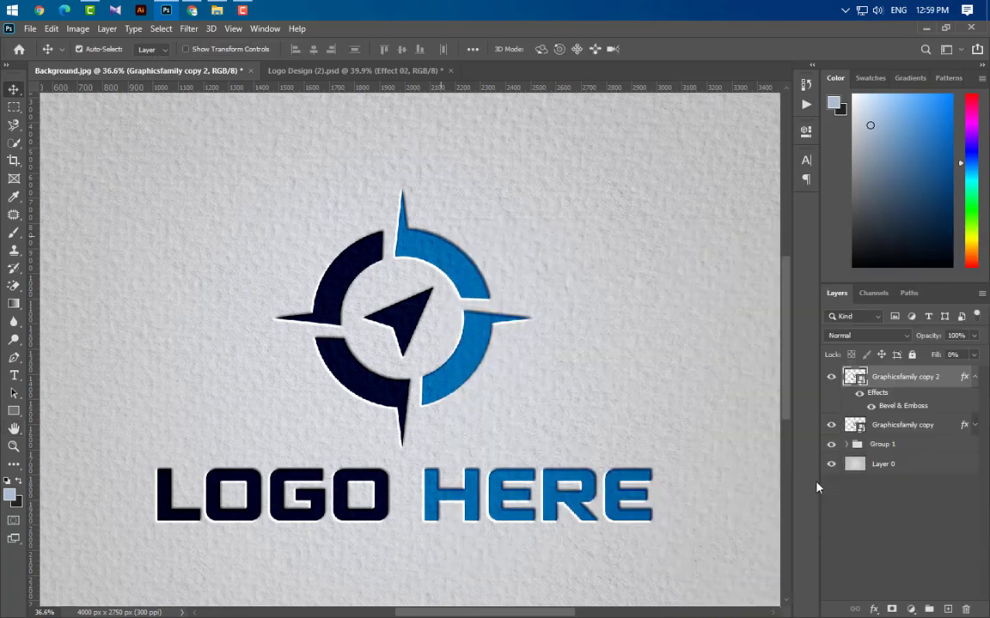
# Step: Duplicate the Graphicsfamily copy 2 layer and delete the Bevel & Emboss effect from the duplicate
pyautogui.moveTo(897, 378); pyautogui.dragTo(948, 611)
pyautogui.click(974, 424)
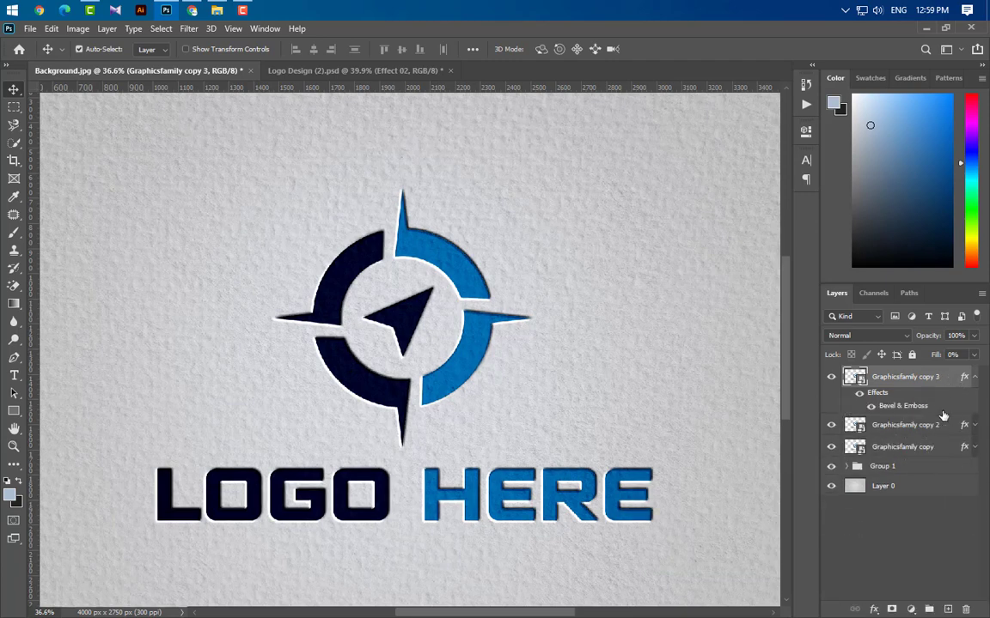
pyautogui.moveTo(928, 416); pyautogui.dragTo(966, 609)
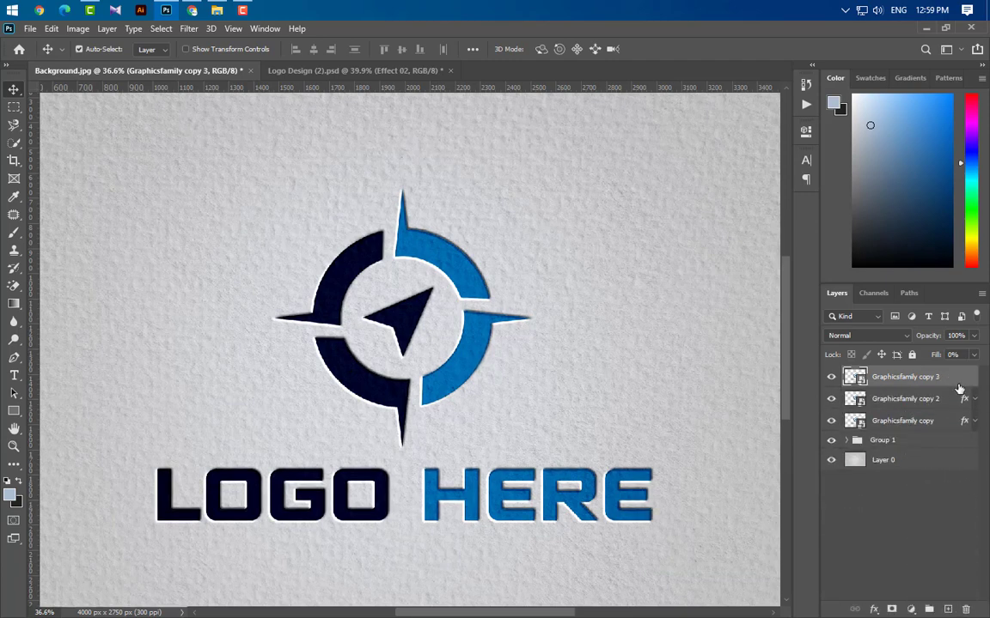
# Step: Add an Inner Shadow effect with the Linear Burn blend mode to the Graphicsfamily copy 3 layer
pyautogui.doubleClick(842, 382)
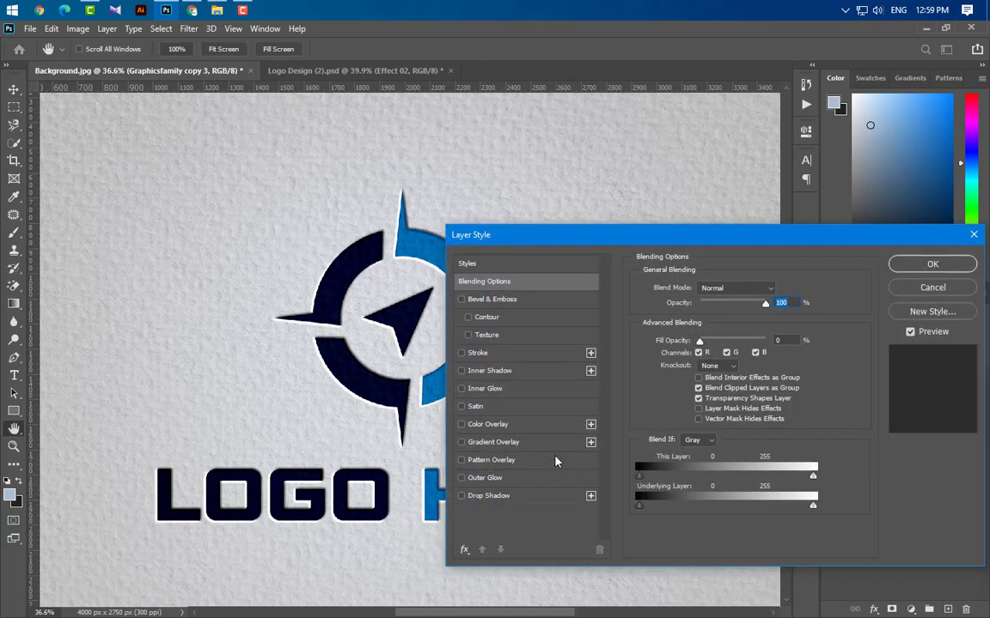
pyautogui.click(520, 371)
pyautogui.click(736, 290)
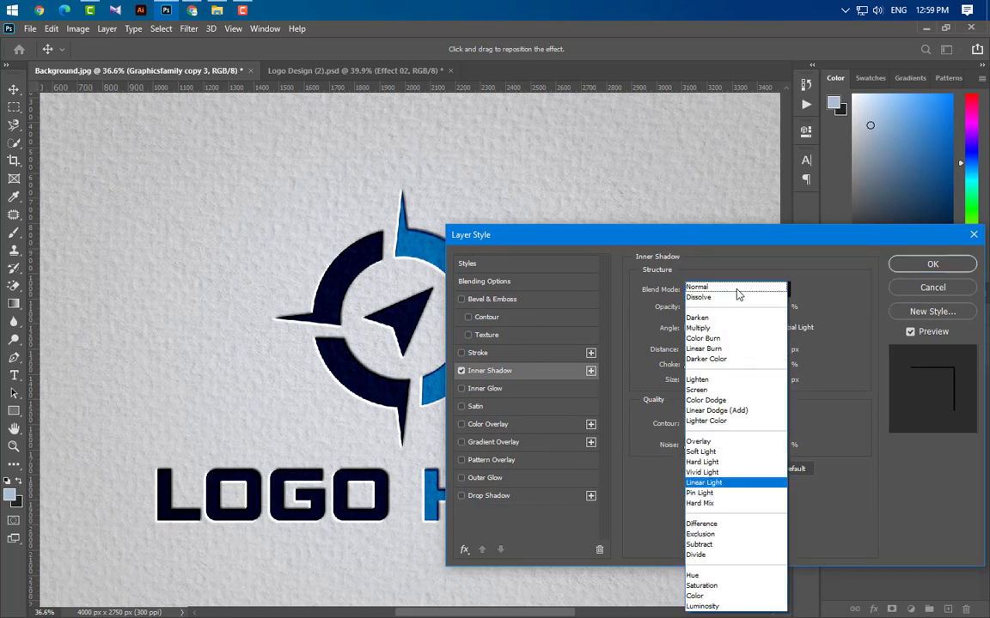
pyautogui.click(736, 348)
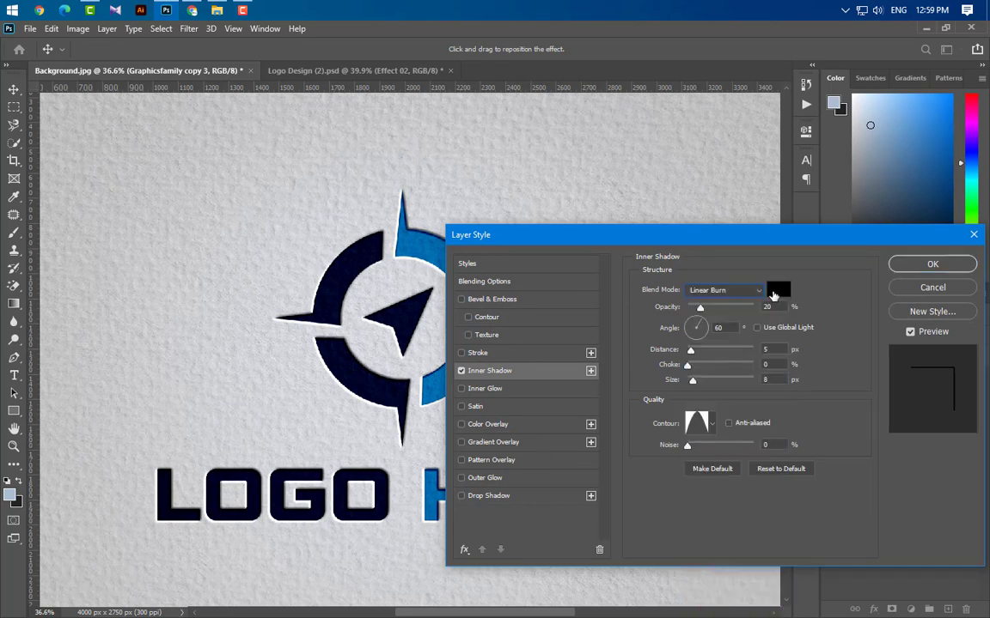
# Step: Set the inner shadow's angle to 45° and its size to 12 px
pyautogui.click(718, 328)
pyautogui.write('45')
pyautogui.press('Tab')
pyautogui.press('Tab')
pyautogui.press('Tab')
pyautogui.write('2')
# Step: Choose the half-round contour for the inner shadow, set its noise to 10%, and apply the style
pyautogui.click(712, 423)
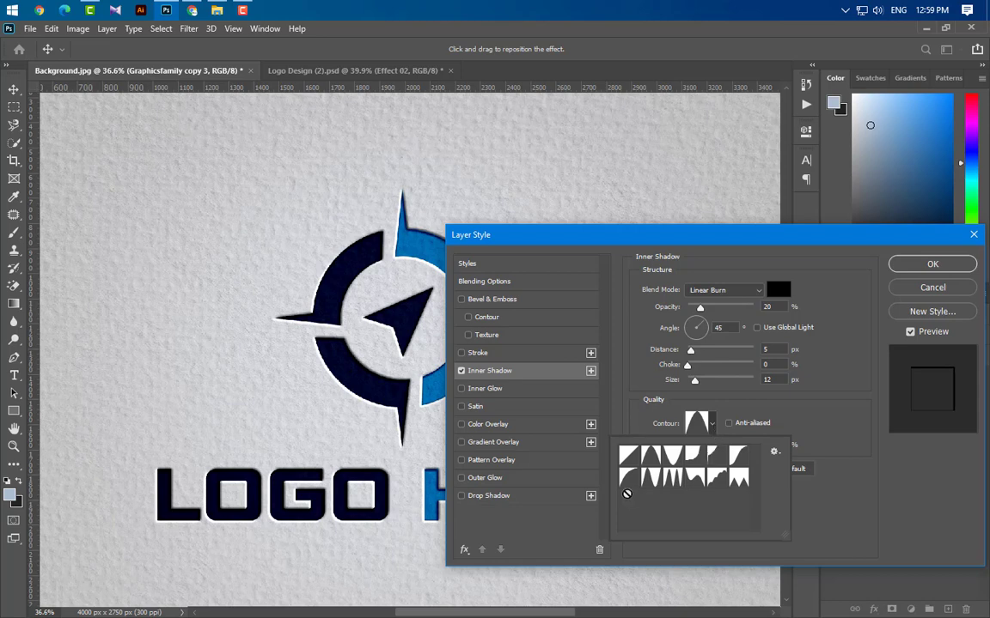
pyautogui.click(626, 483)
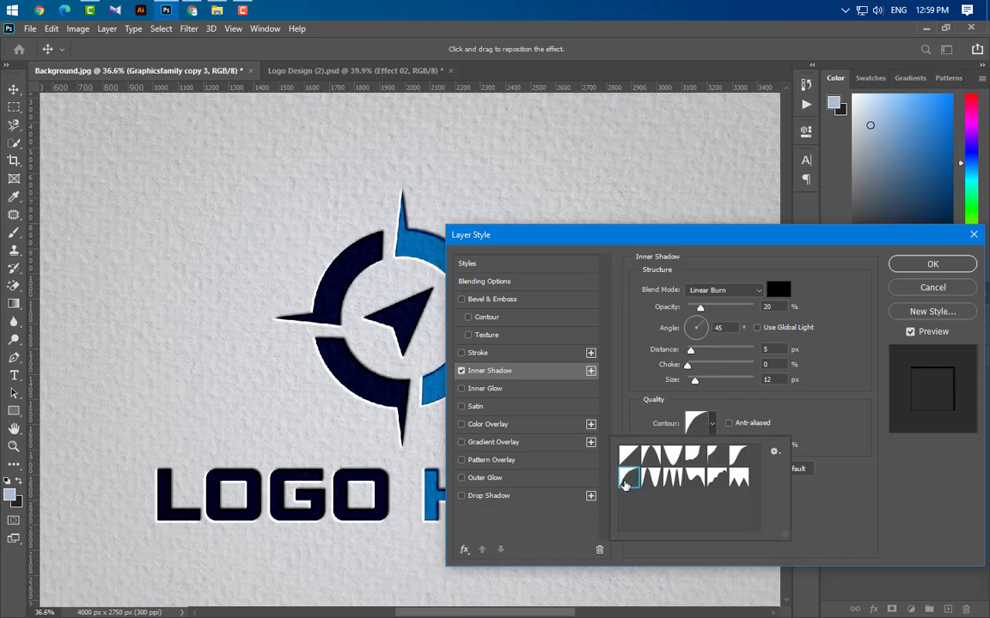
pyautogui.click(833, 529)
pyautogui.click(770, 445)
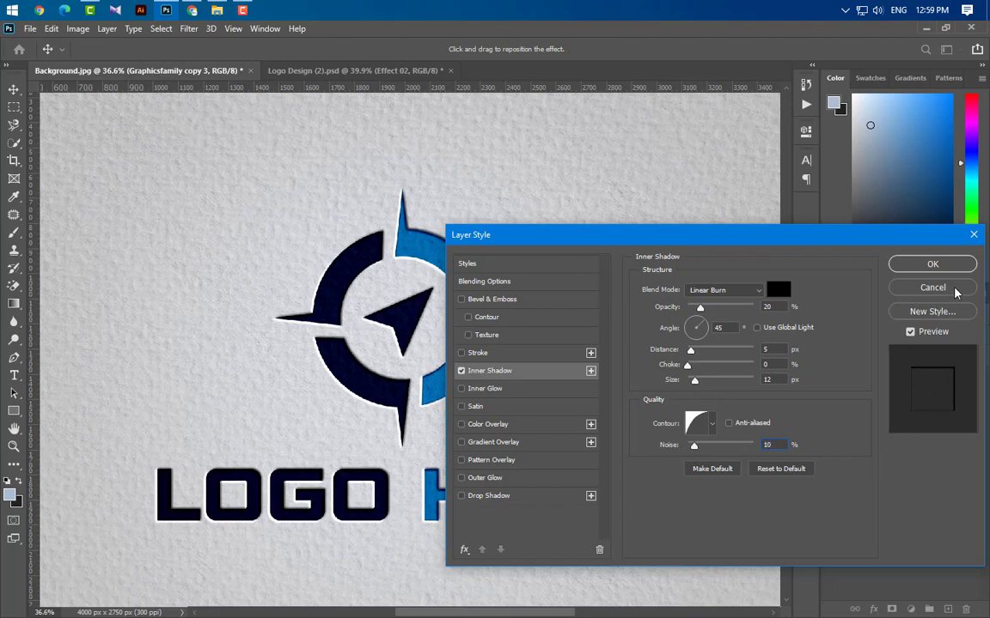
pyautogui.click(932, 263)
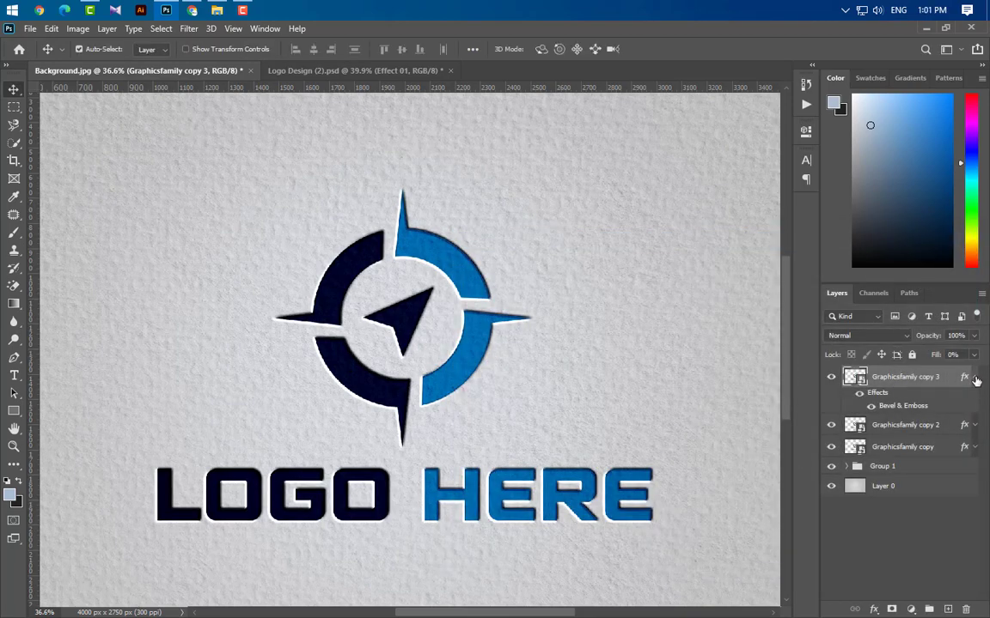
# Step: Duplicate the Graphicsfamily copy 2 layer and place the duplicate at the top of the layer stack
pyautogui.click(975, 378)
pyautogui.click(975, 399)
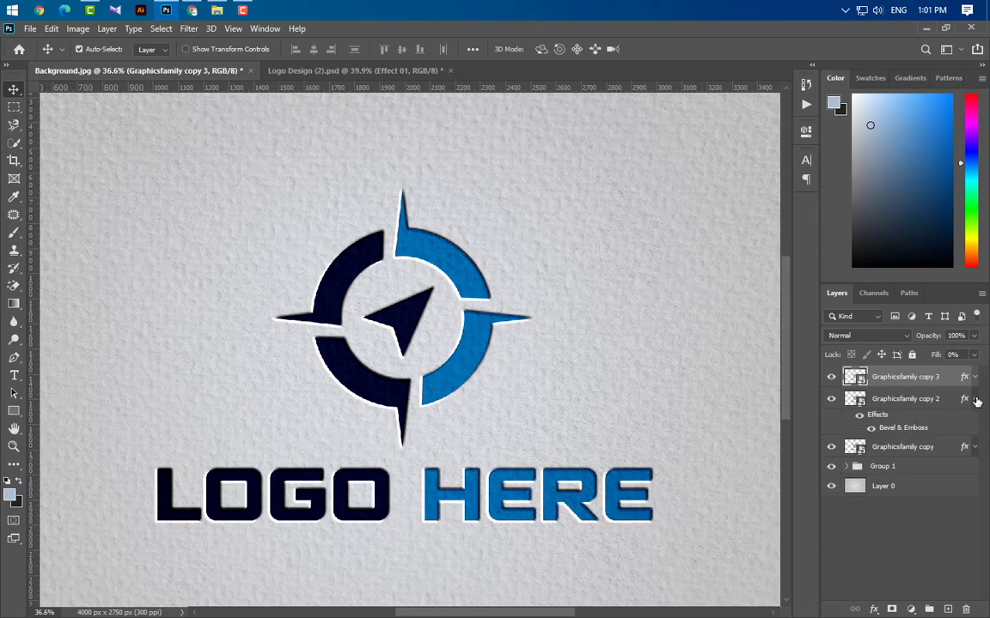
pyautogui.moveTo(930, 400); pyautogui.dragTo(947, 609)
pyautogui.moveTo(949, 403); pyautogui.dragTo(945, 376)
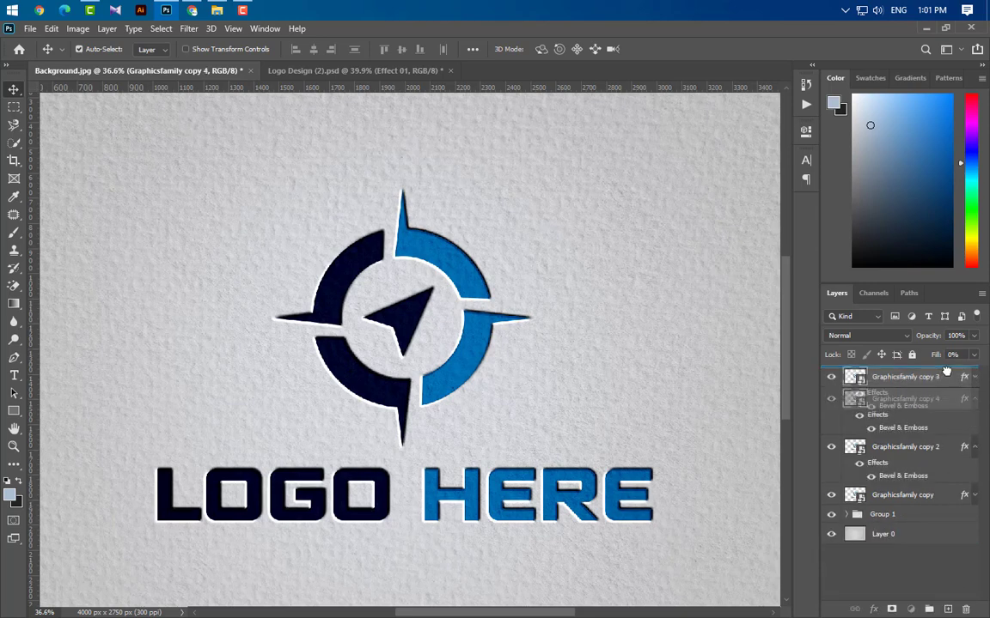
pyautogui.click(975, 448)
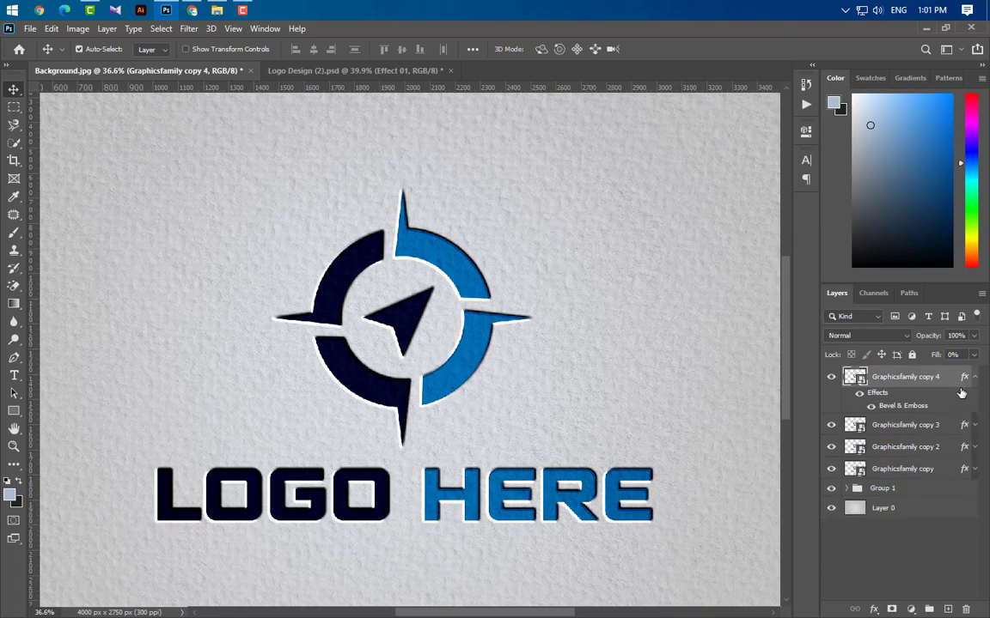
# Step: Set the Bevel & Emboss highlight opacity of Graphicsfamily copy 4 to 42%
pyautogui.doubleClick(897, 405)
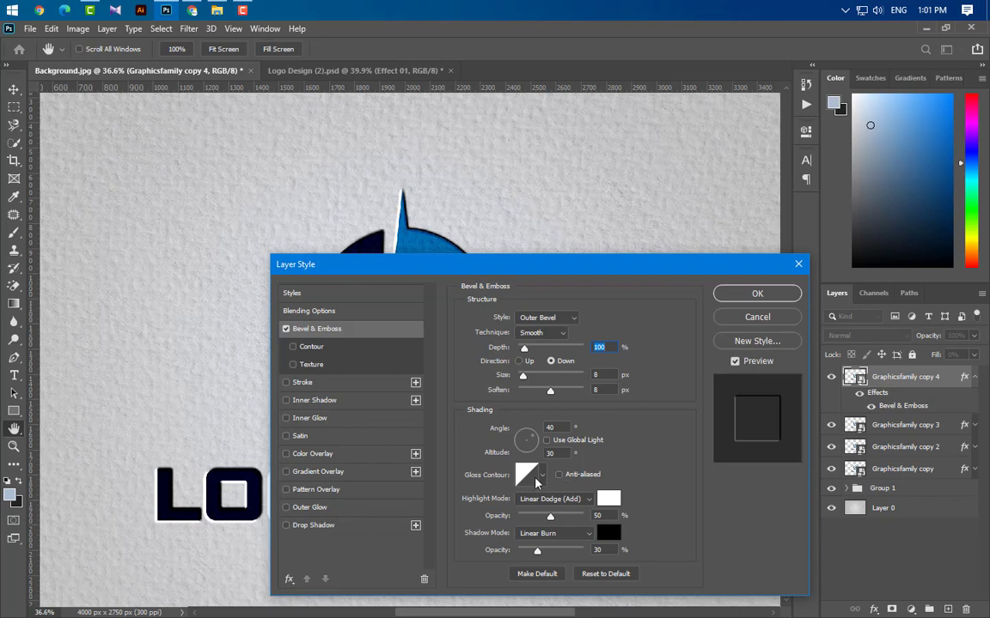
pyautogui.click(599, 515)
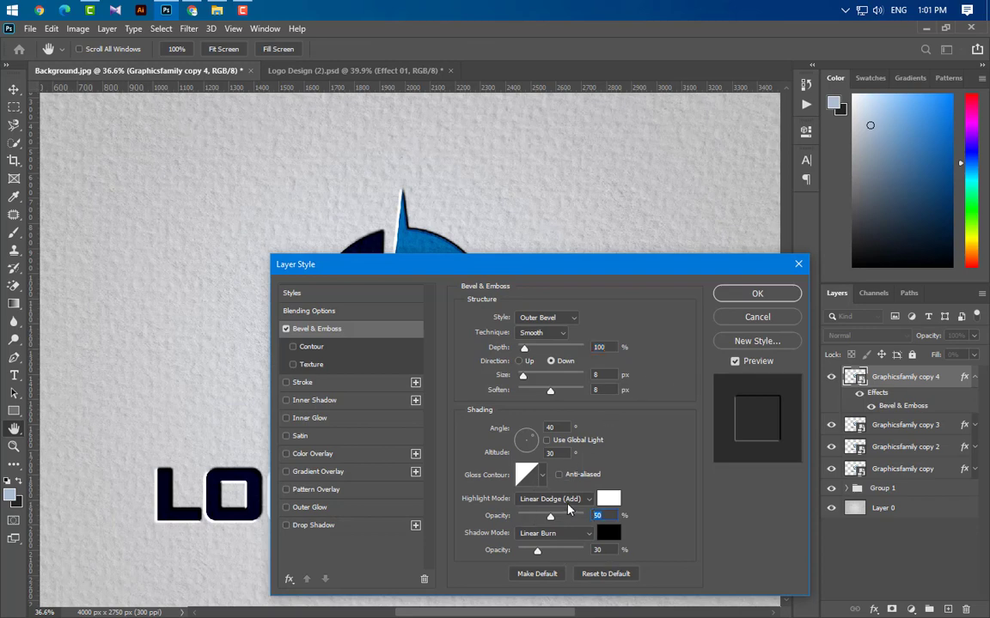
pyautogui.write('42')
pyautogui.click(602, 550)
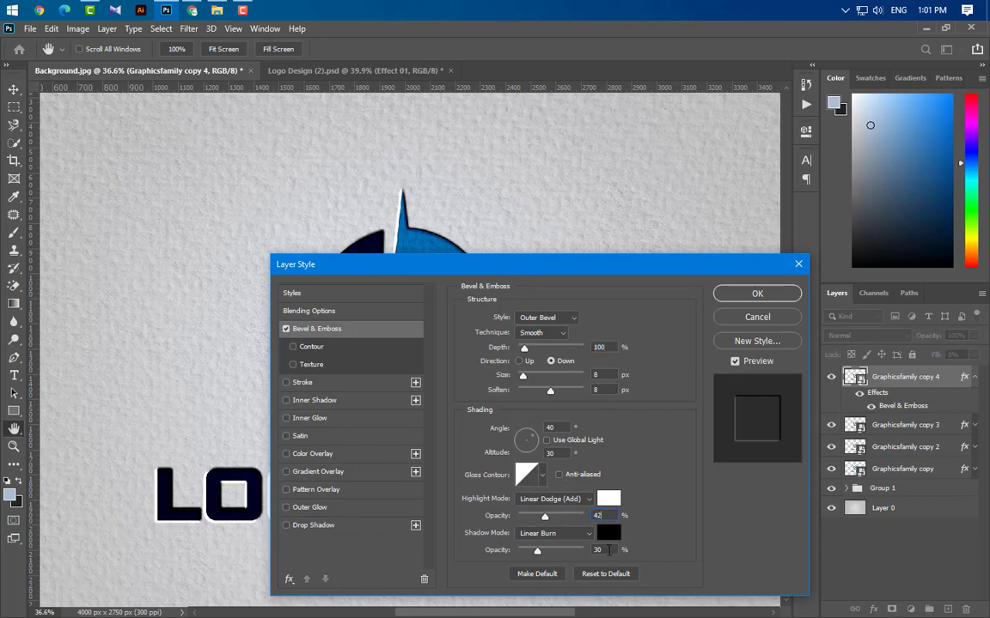
# Step: Add a Drop Shadow to Graphicsfamily copy 4 with the Multiply blend mode and black (000000) as its color
pyautogui.click(371, 525)
pyautogui.press('Tab')
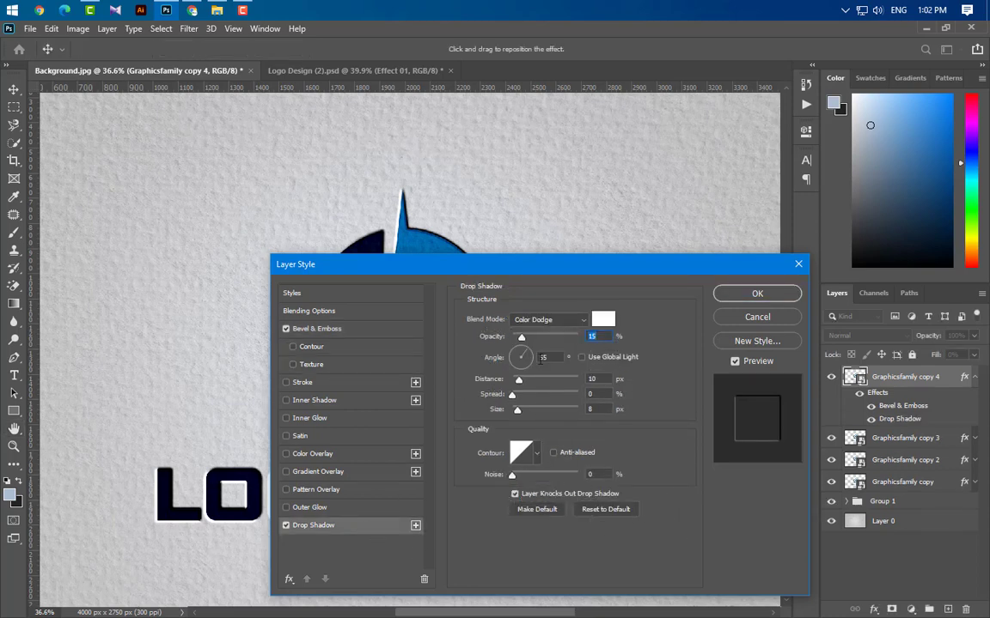
pyautogui.click(549, 323)
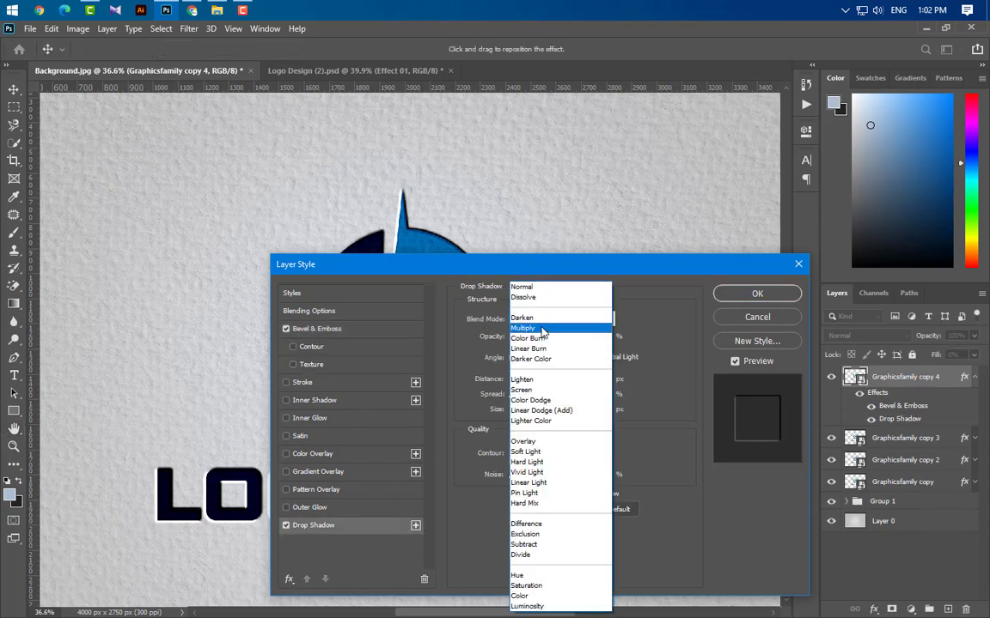
pyautogui.click(544, 326)
pyautogui.click(608, 322)
pyautogui.click(316, 548)
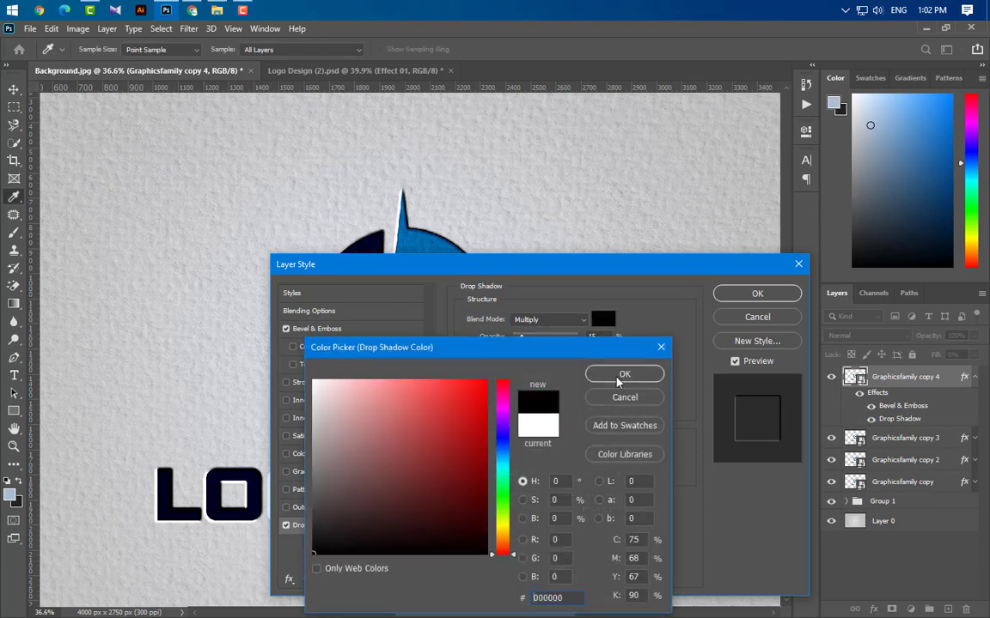
pyautogui.click(612, 370)
# Step: Set the drop shadow's opacity to 30% and its angle to -134°
pyautogui.doubleClick(592, 336)
pyautogui.write('30')
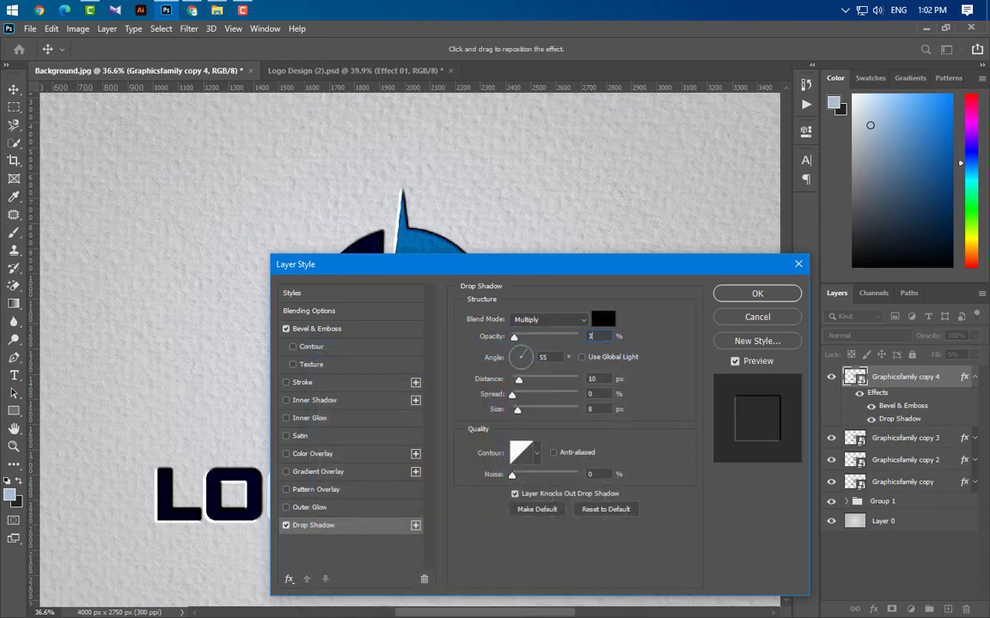
pyautogui.doubleClick(563, 360)
pyautogui.write('-1')
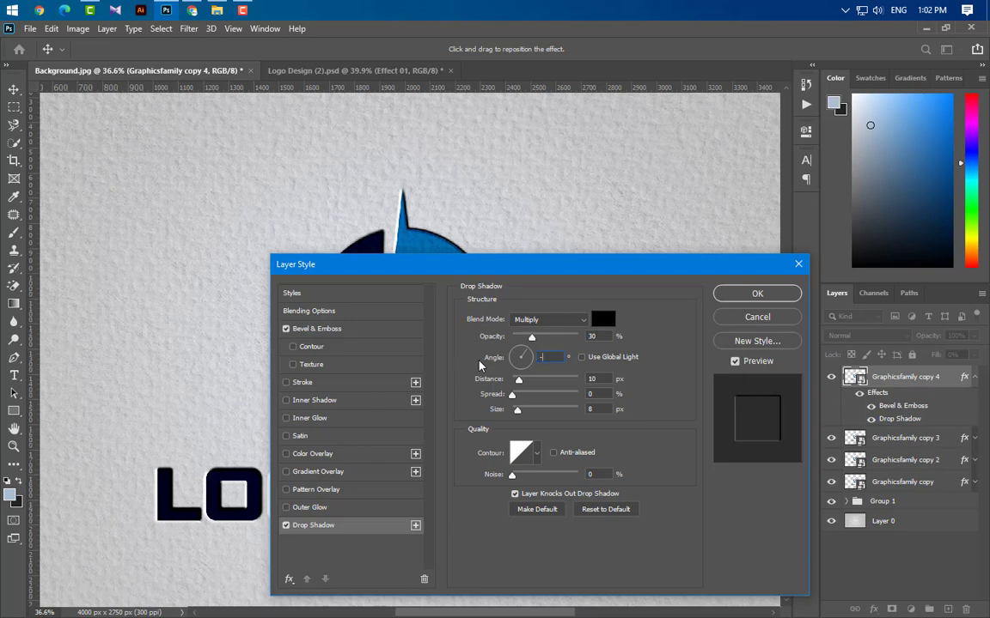
pyautogui.write('34')
pyautogui.press('Tab')
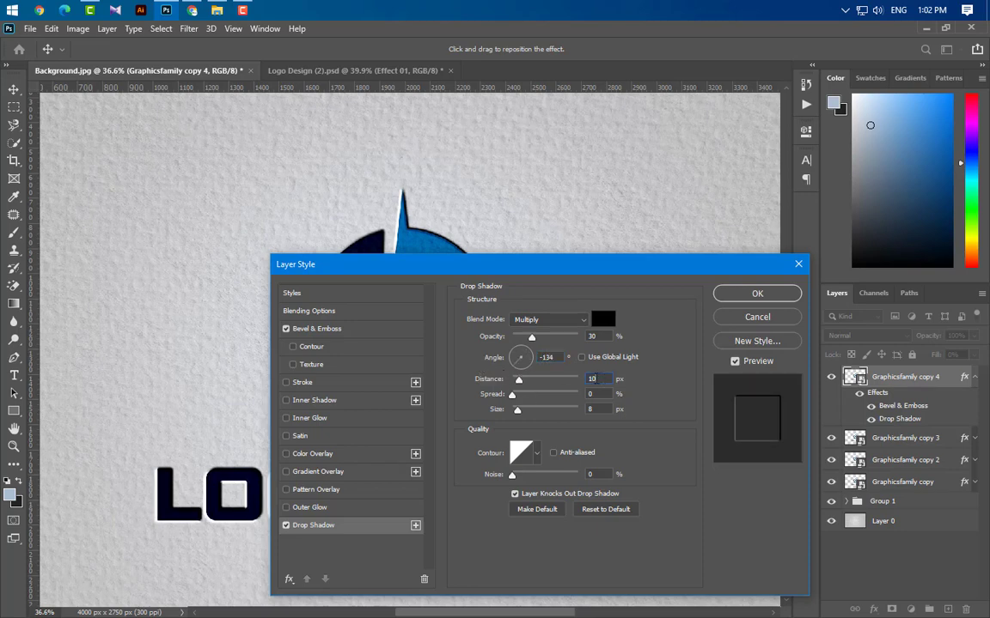
# Step: Set the drop shadow's distance to 5 px and size to 5 px, and apply the style
pyautogui.write('5')
pyautogui.press('Tab')
pyautogui.press('Tab')
pyautogui.write('5')
pyautogui.click(756, 293)
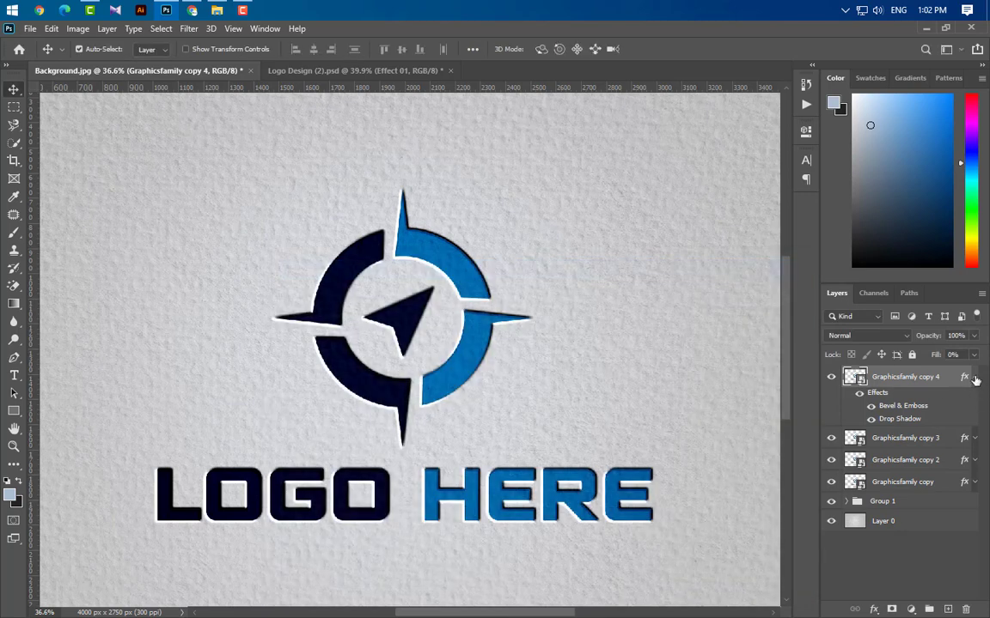
# Step: Group the layers Graphicsfamily copy, copy 2, copy 3 and copy 4 together
pyautogui.click(975, 378)
pyautogui.keyDown('ctrl'); pyautogui.click(939, 399); pyautogui.keyUp('ctrl')
pyautogui.keyDown('ctrl'); pyautogui.click(934, 421); pyautogui.keyUp('ctrl')
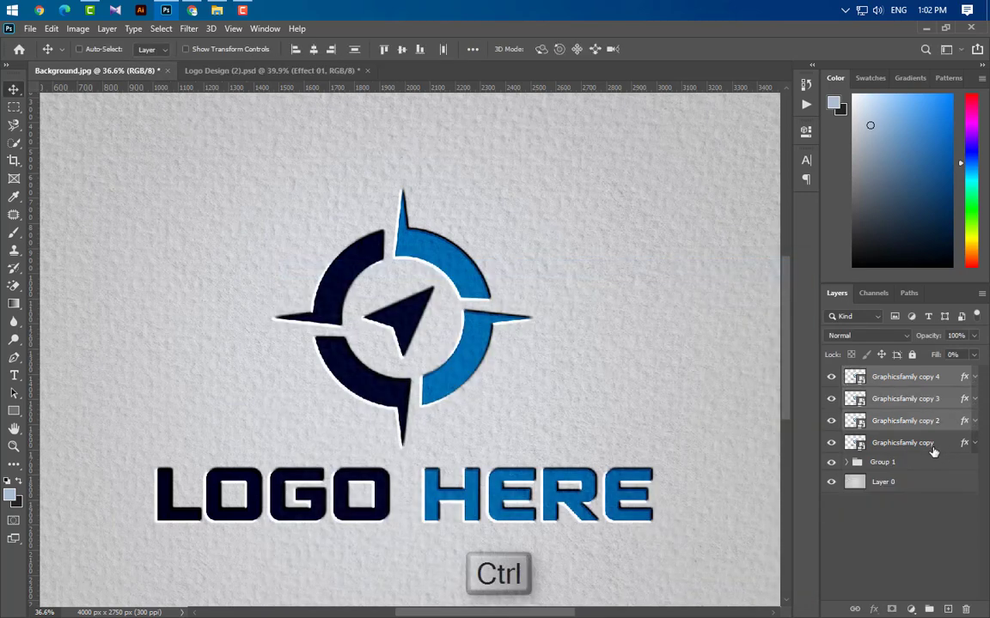
pyautogui.keyDown('ctrl'); pyautogui.click(933, 446); pyautogui.keyUp('ctrl')
pyautogui.hotkey('ctrl', 'g')
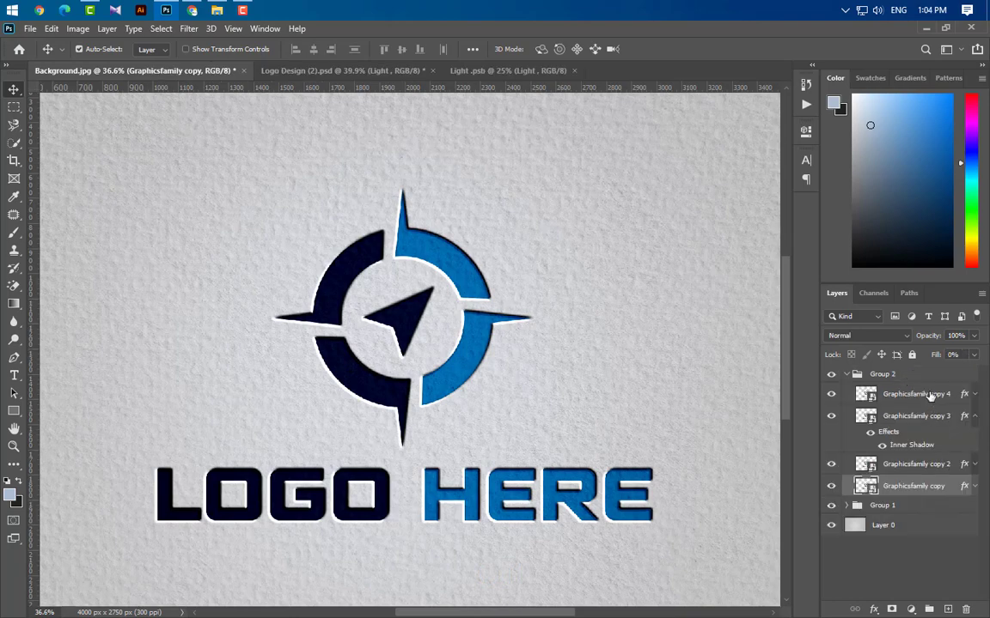
# Step: Duplicate the Graphicsfamily copy 4 layer and move the duplicate out of the group, above Group 2
pyautogui.moveTo(930, 395); pyautogui.dragTo(947, 609)
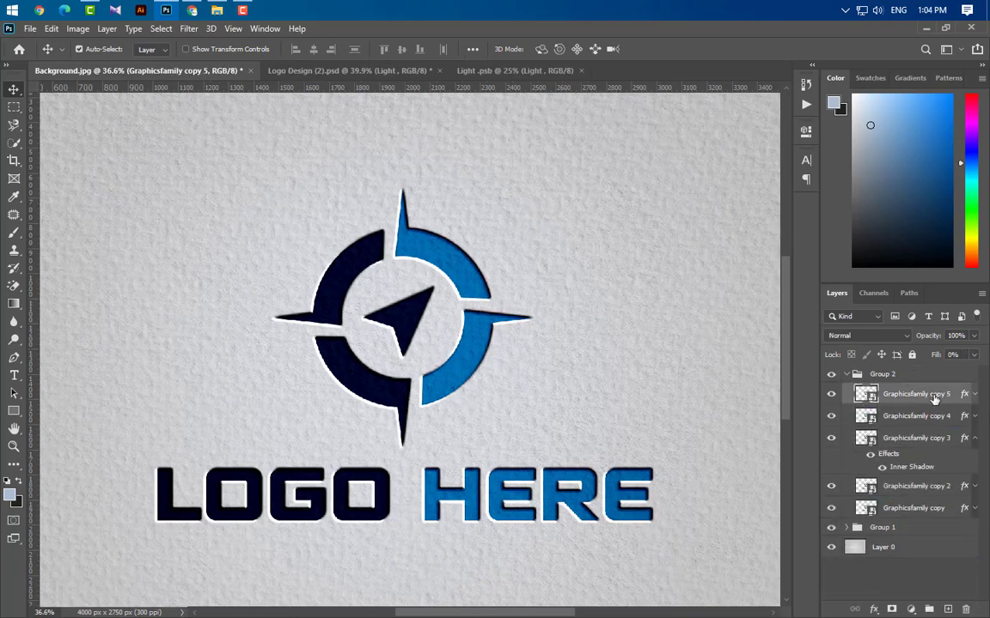
pyautogui.moveTo(916, 394); pyautogui.dragTo(926, 369)
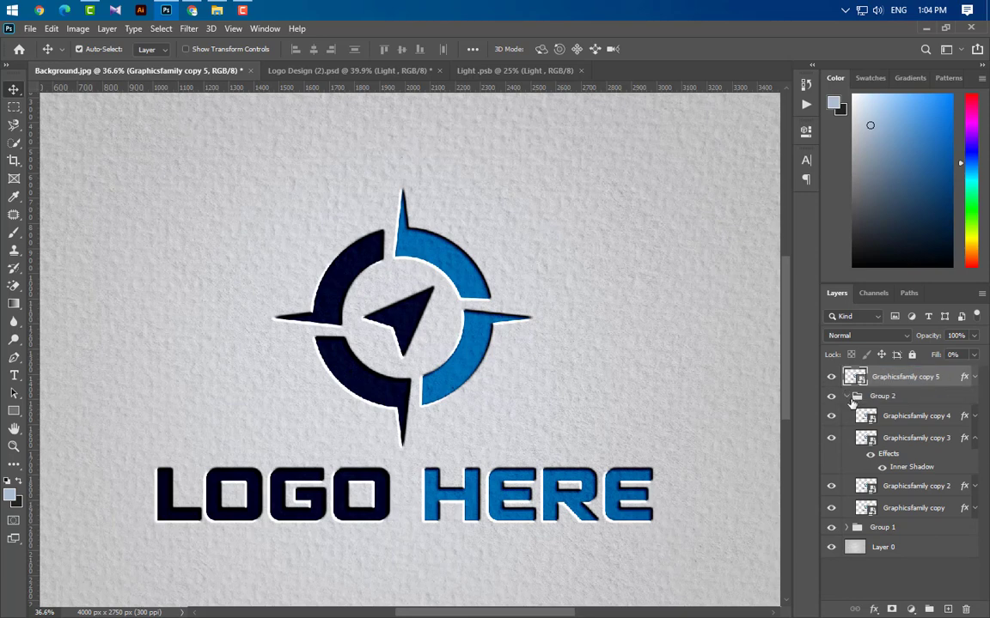
pyautogui.click(847, 396)
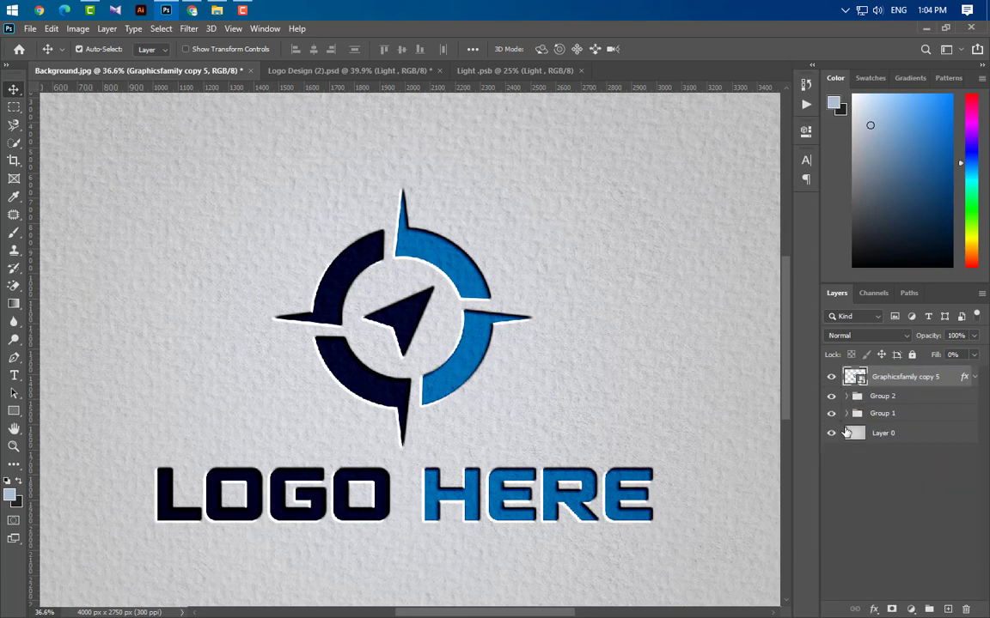
pyautogui.click(974, 355)
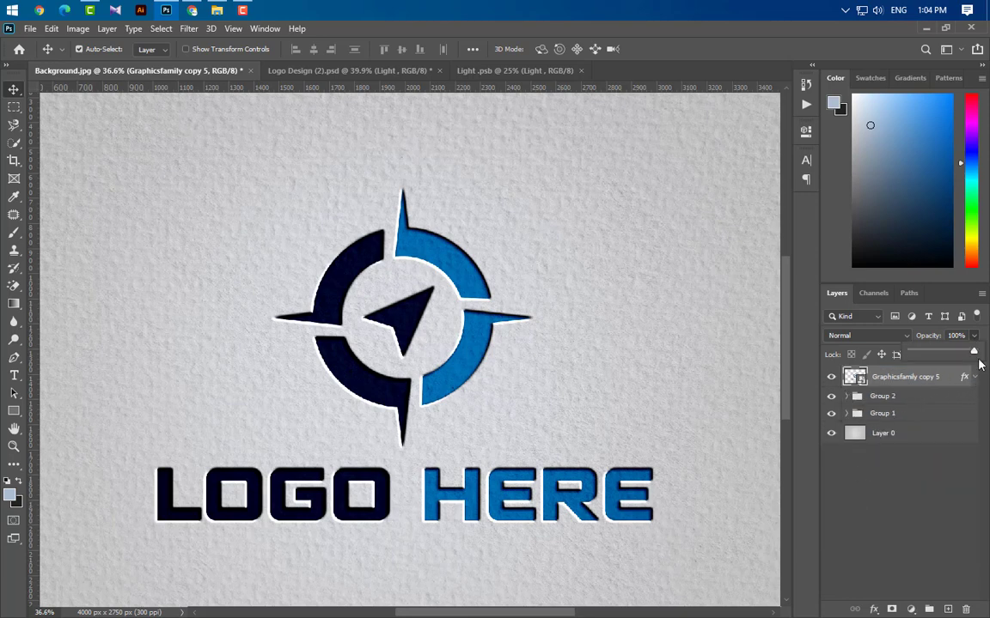
# Step: Draw a rectangle of about 4091 × 2826 px covering the whole canvas, directly above Group 2
pyautogui.click(912, 396)
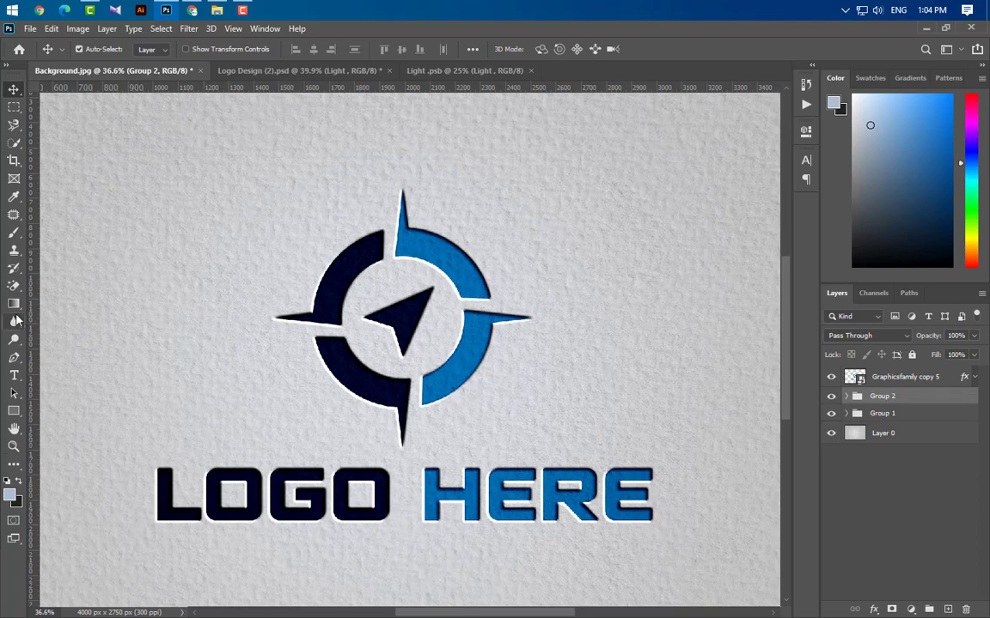
pyautogui.click(14, 410)
pyautogui.scroll(-3, 335, 492)
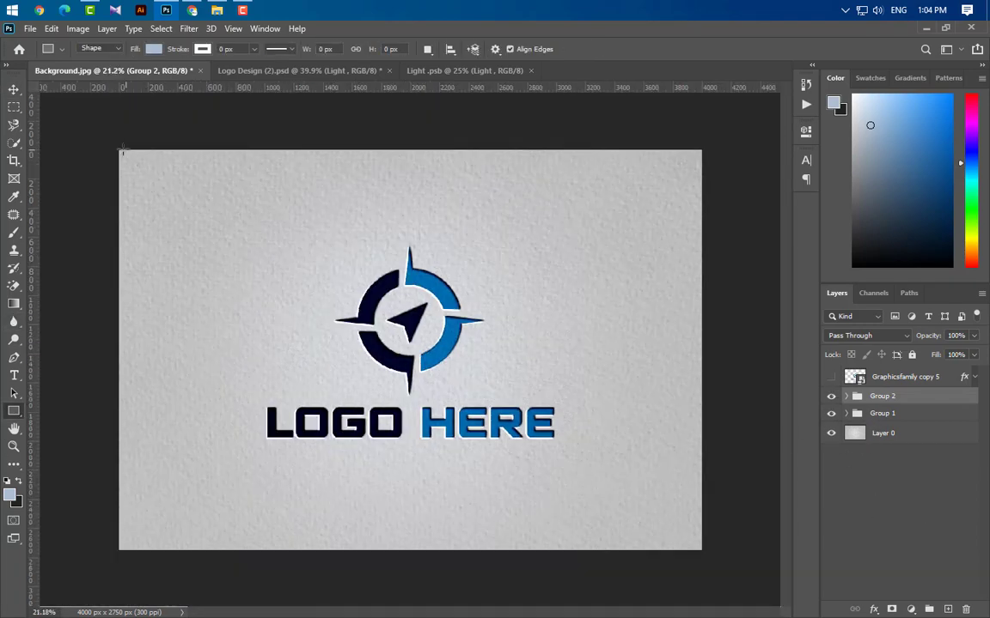
pyautogui.moveTo(110, 144); pyautogui.dragTo(702, 555)
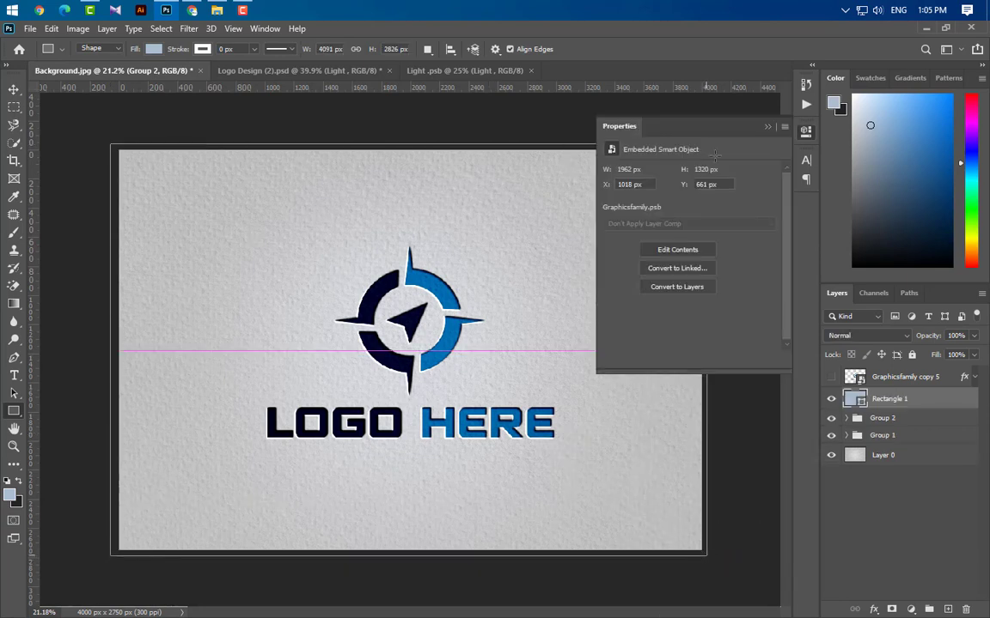
pyautogui.click(769, 127)
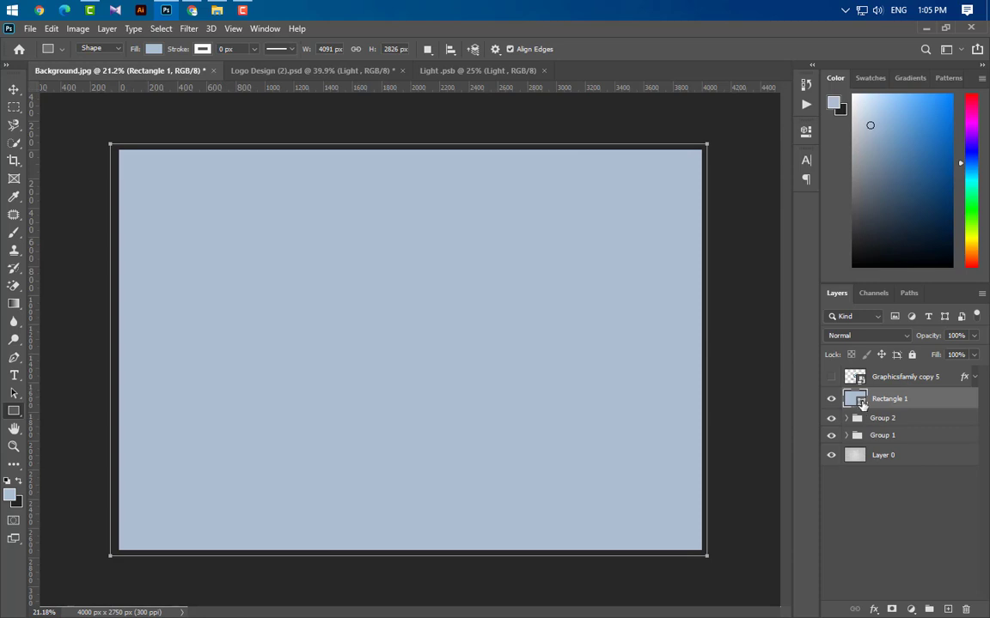
# Step: Recolor the rectangle to white (ffffff) and rasterize its layer
pyautogui.doubleClick(862, 404)
pyautogui.click(314, 381)
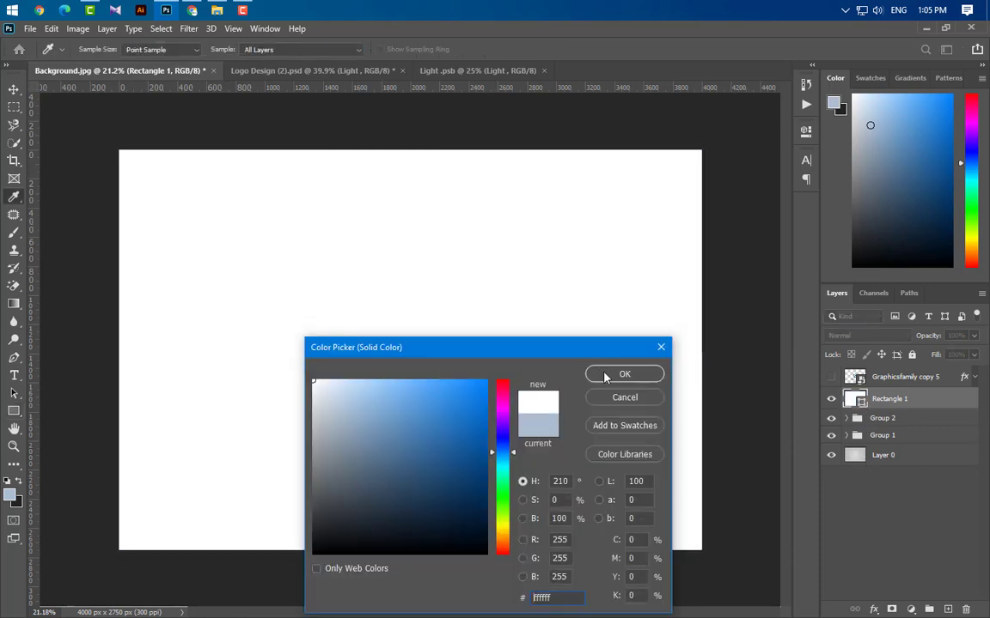
pyautogui.click(605, 375)
pyautogui.rightClick(951, 401)
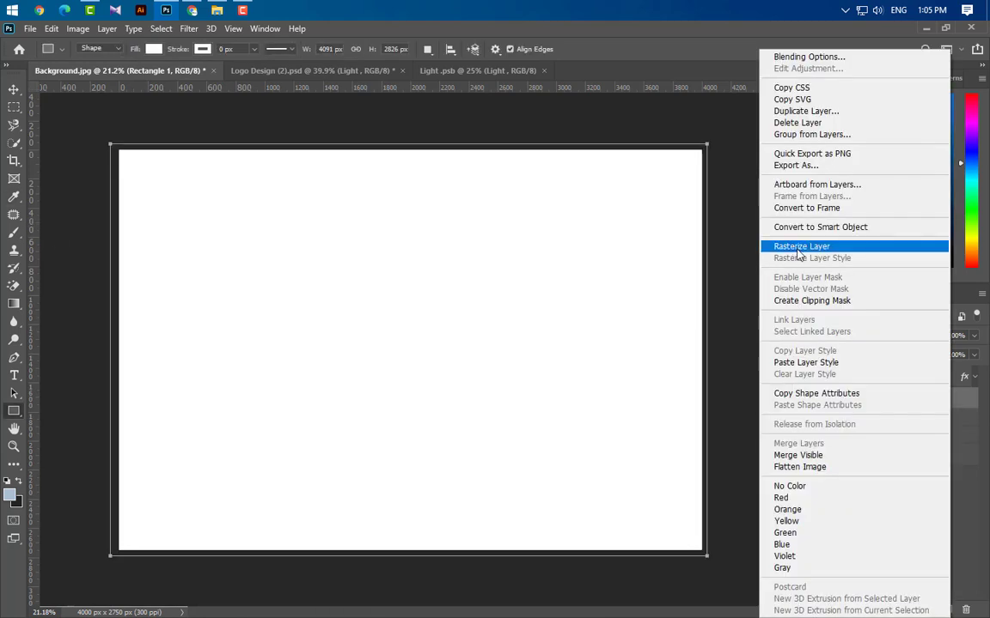
pyautogui.click(798, 246)
# Step: Erase the left side and lower area of the white Rectangle 1 layer using a Soft Round eraser enlarged to about 2900 px
pyautogui.click(14, 286)
pyautogui.click(60, 286)
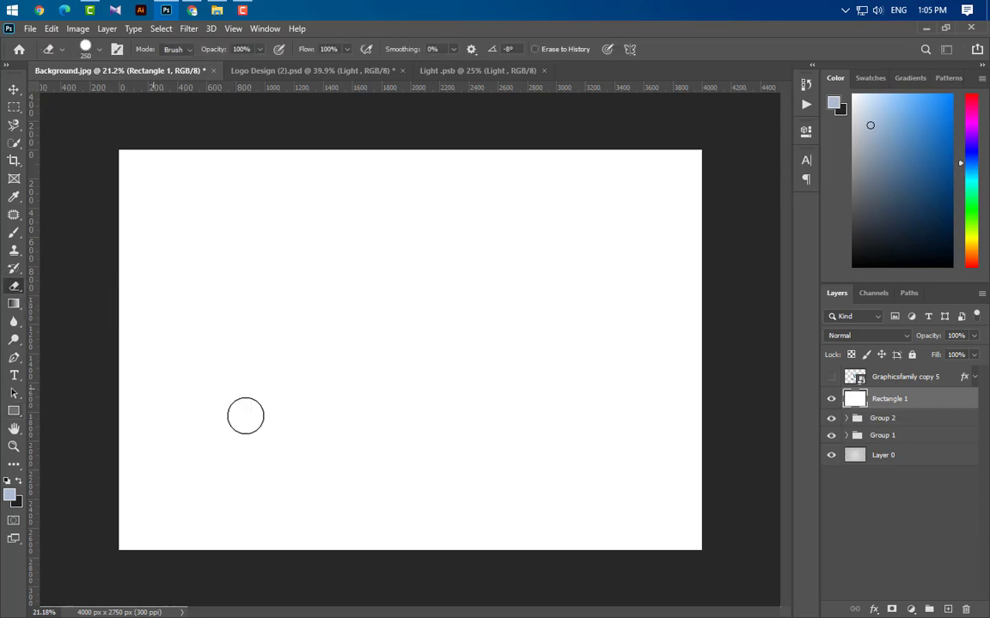
pyautogui.press(']')
pyautogui.press(']')
pyautogui.press(']')
pyautogui.press(']')
pyautogui.press(']')
pyautogui.press(']')
pyautogui.press(']')
pyautogui.press(']')
pyautogui.press(']')
pyautogui.press(']')
pyautogui.press(']')
pyautogui.press(']')
pyautogui.press(']')
pyautogui.press(']')
pyautogui.press(']')
pyautogui.press(']')
pyautogui.press(']')
pyautogui.press(']')
pyautogui.press(']')
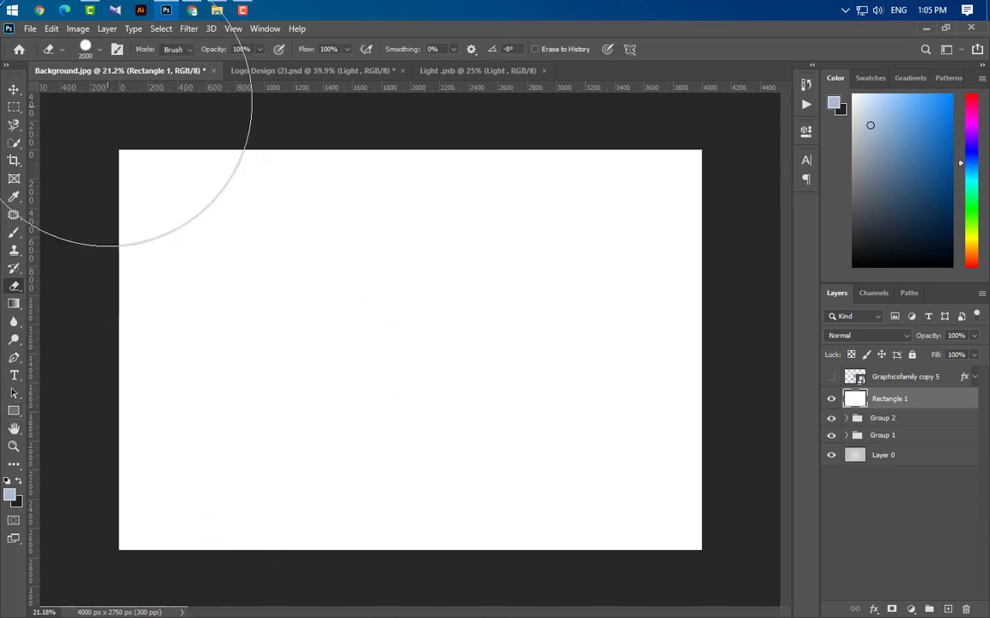
pyautogui.press('[')
pyautogui.click(89, 48)
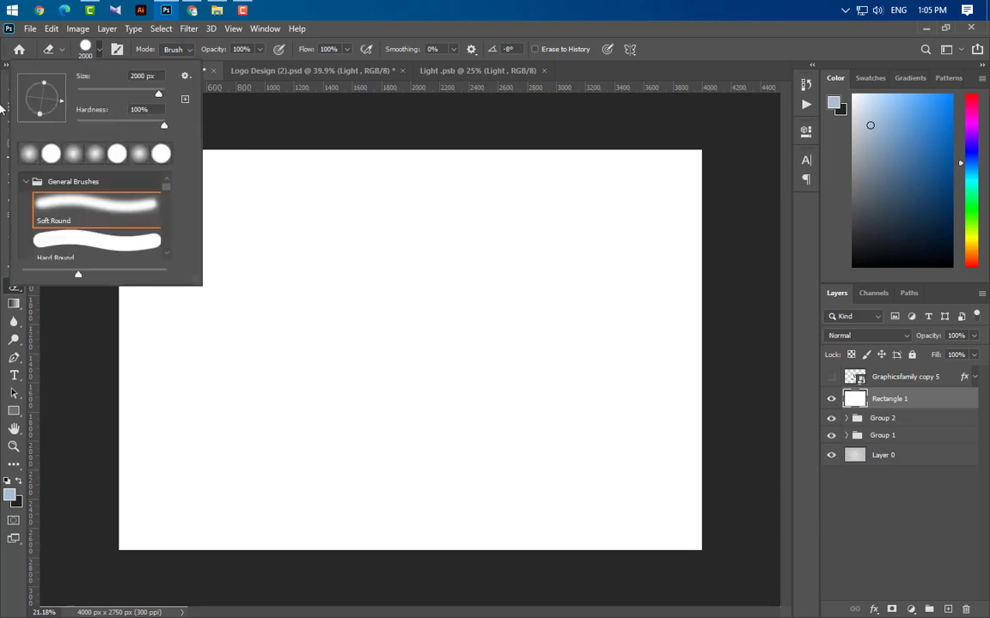
pyautogui.click(154, 383)
pyautogui.moveTo(155, 382)
pyautogui.mouseDown()
pyautogui.moveTo(150, 375)
pyautogui.moveTo(494, 565)
pyautogui.moveTo(108, 186)
pyautogui.moveTo(484, 530)
pyautogui.moveTo(114, 136)
pyautogui.moveTo(192, 358)
pyautogui.mouseUp()
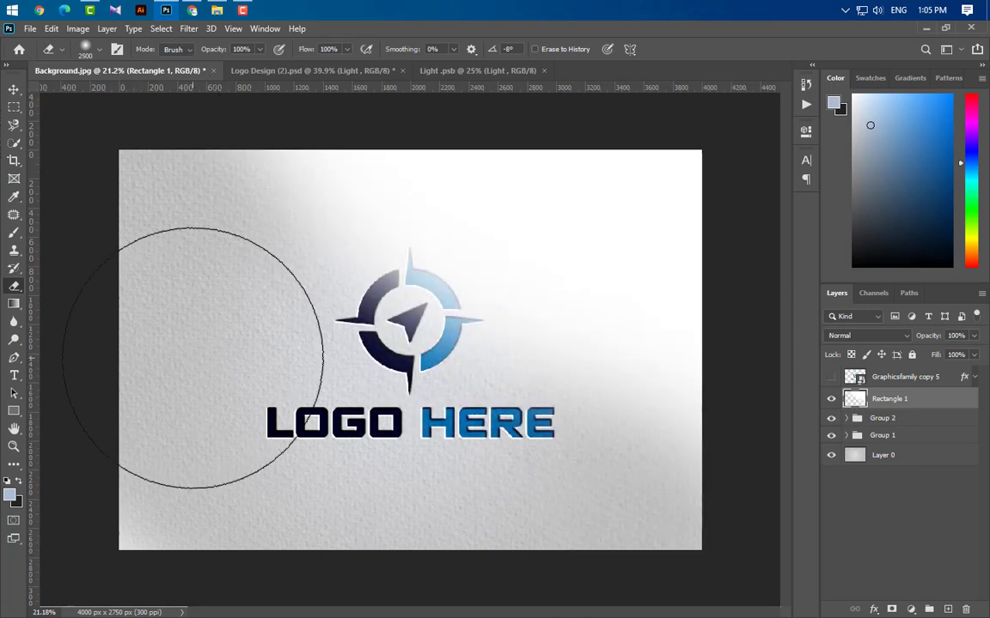
# Step: Enlarge the eraser to 3600 px and erase more white over the logo and lower right, leaving a soft glow in the upper-right corner
pyautogui.press(']')
pyautogui.press(']')
pyautogui.press(']')
pyautogui.press(']')
pyautogui.press(']')
pyautogui.press(']')
pyautogui.press(']')
pyautogui.press(']')
pyautogui.press(']')
pyautogui.press(']')
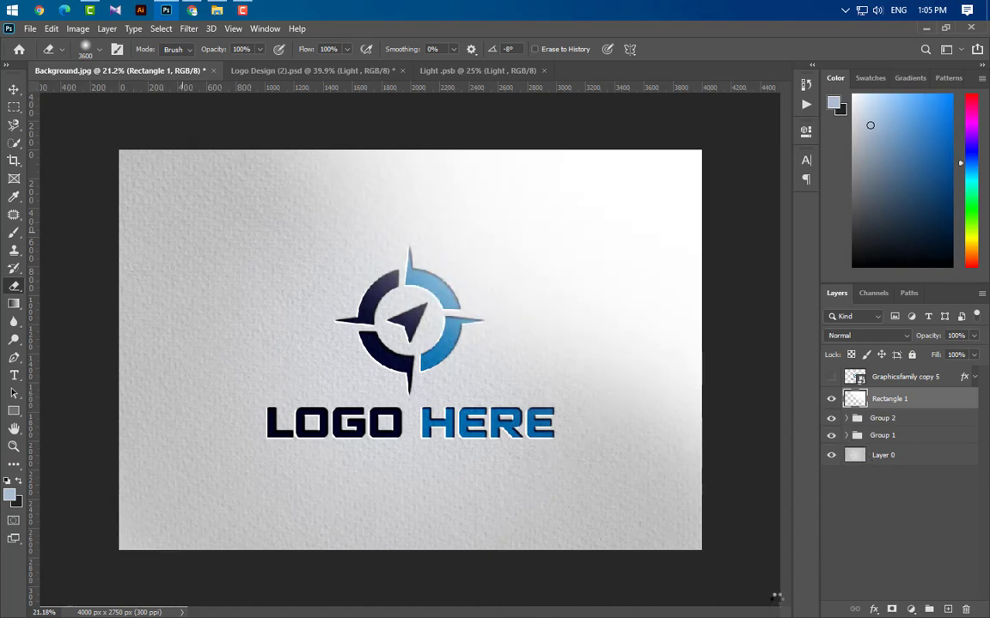
pyautogui.click(720, 581)
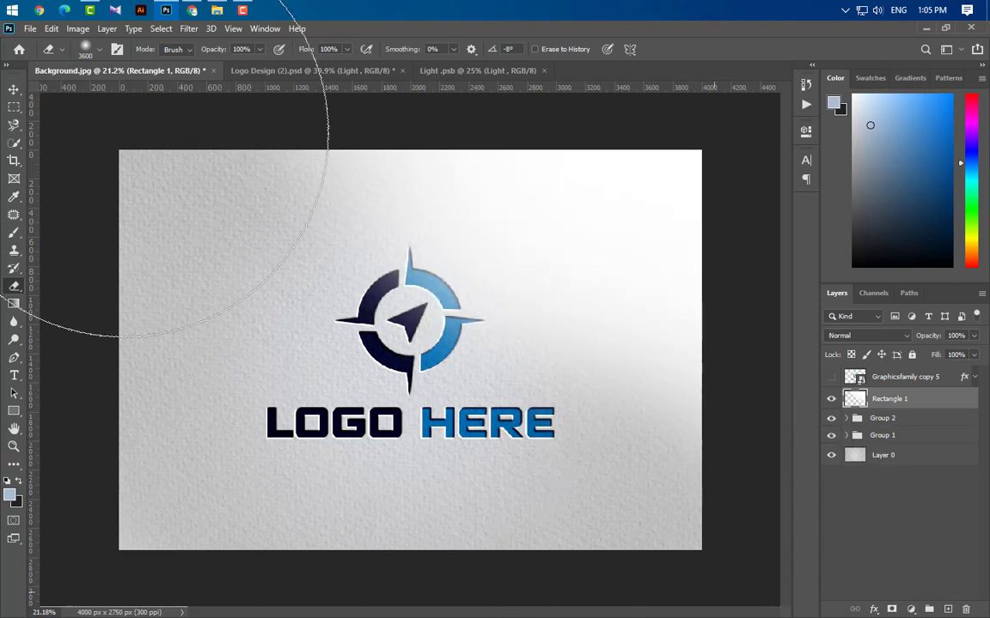
pyautogui.press('v')
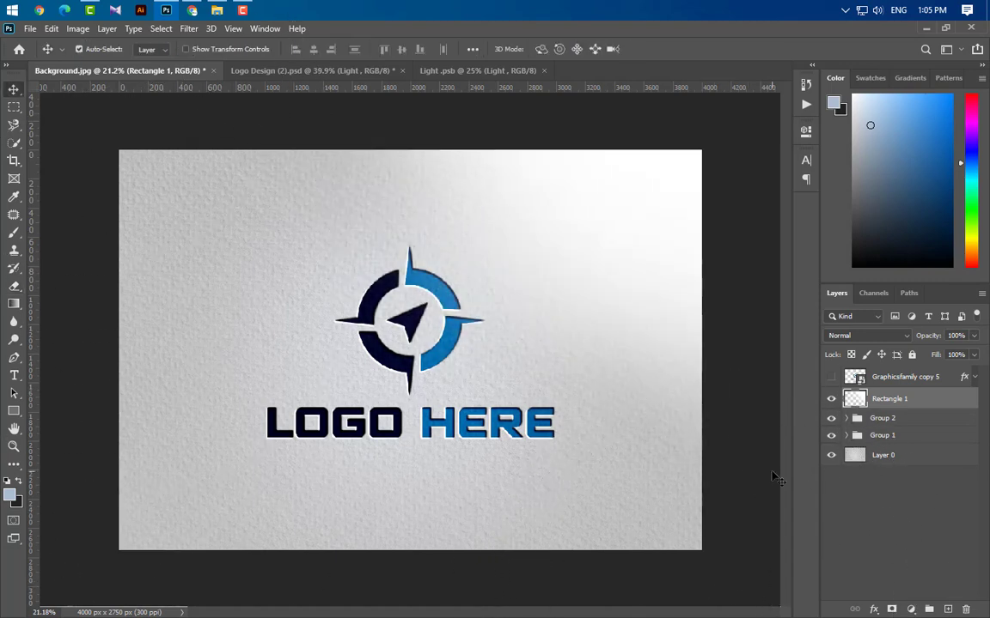
# Step: Set the Rectangle 1 layer's blend mode to Overlay and its fill to 50%
pyautogui.click(868, 335)
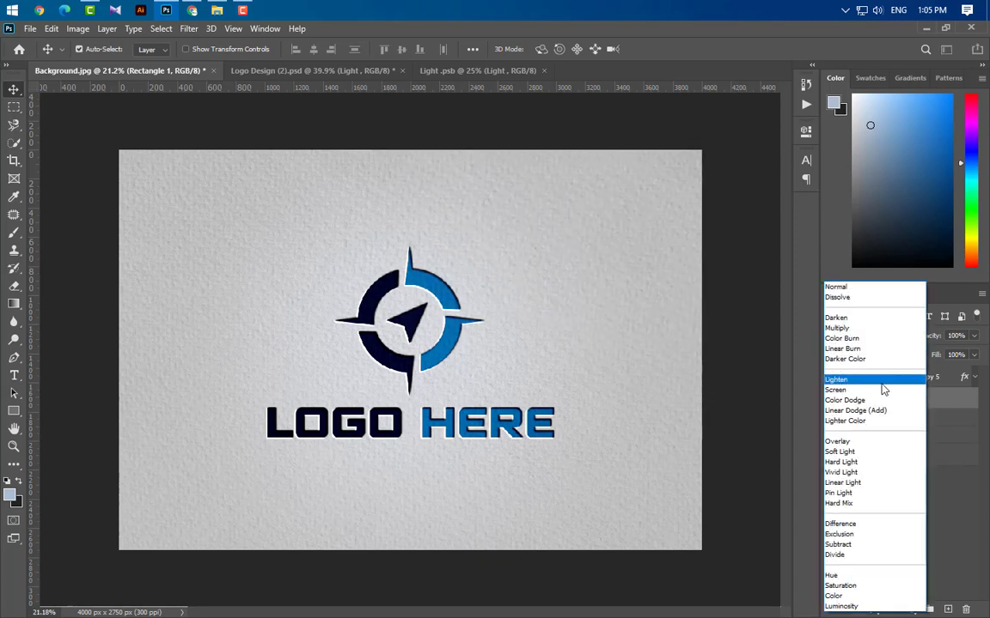
pyautogui.click(868, 438)
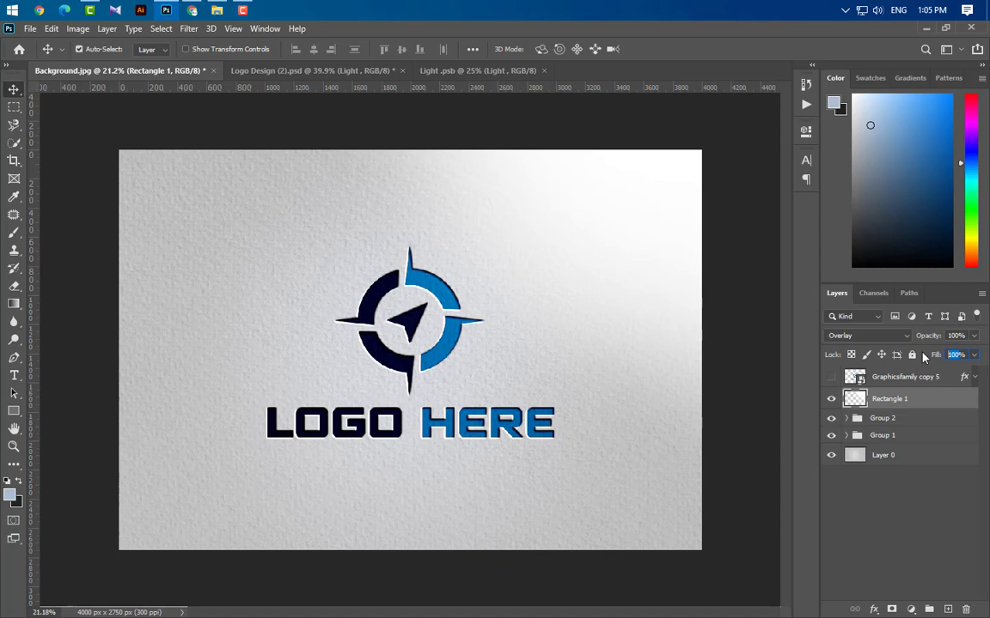
pyautogui.write('60')
pyautogui.press('Return')
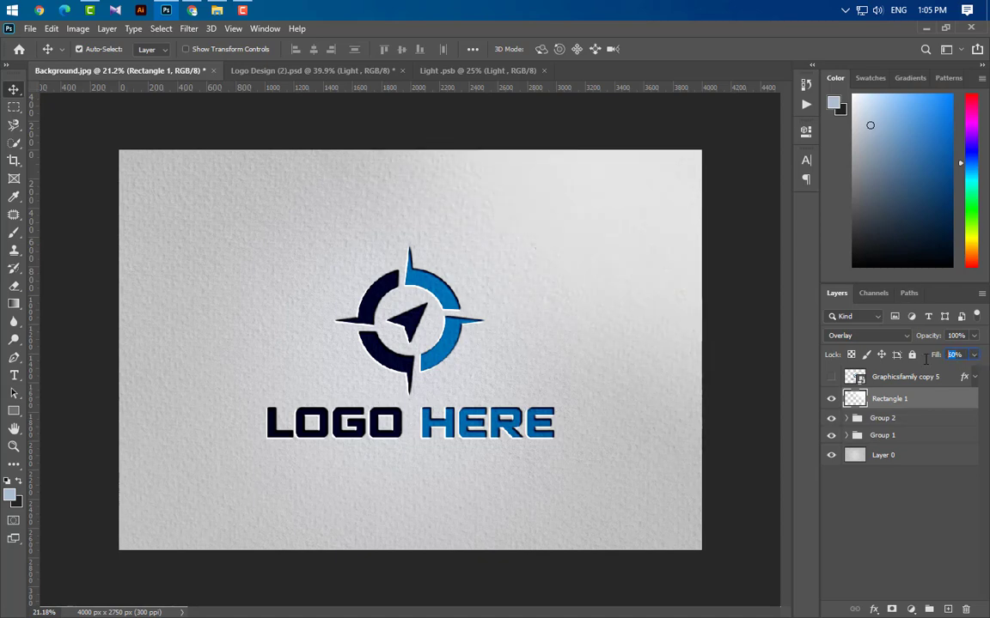
pyautogui.write('50')
pyautogui.press('Return')
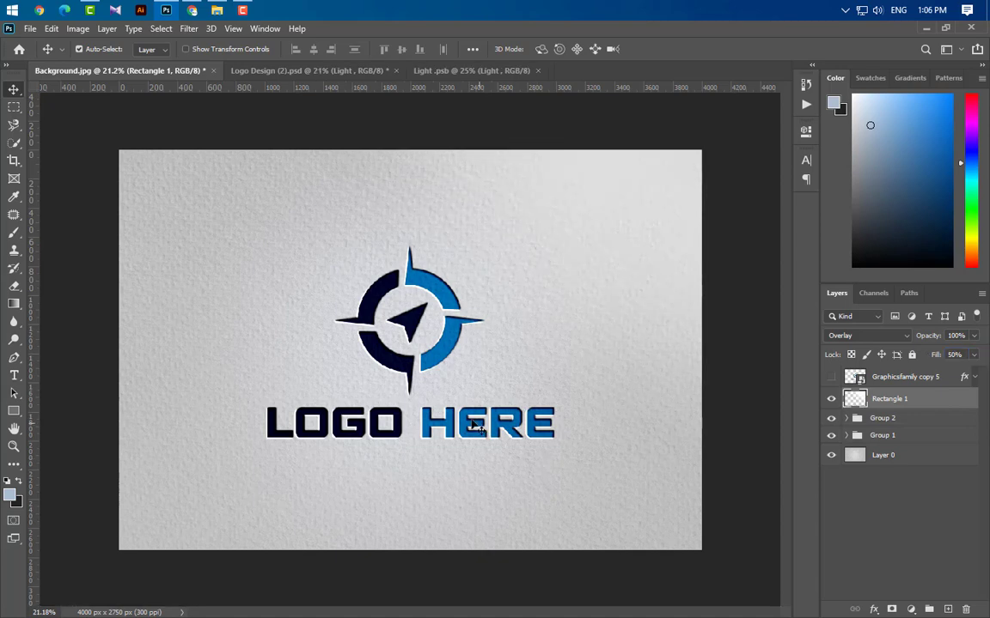
# Step: Show the Graphicsfamily copy 5 layer and rename it "Your Logo Here"
pyautogui.scroll(2, 432, 479)
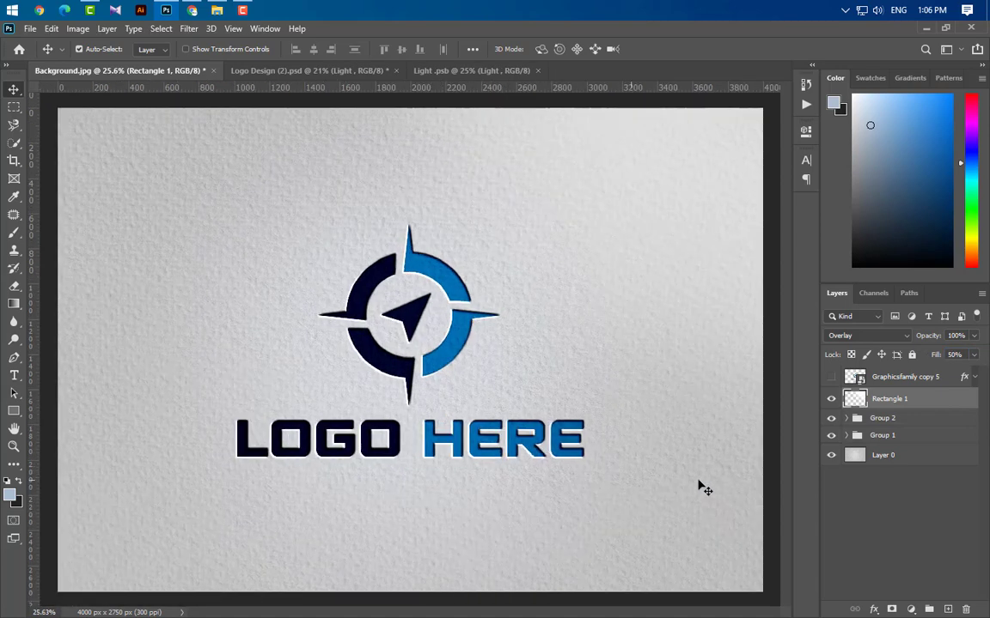
pyautogui.click(831, 376)
pyautogui.doubleClick(905, 376)
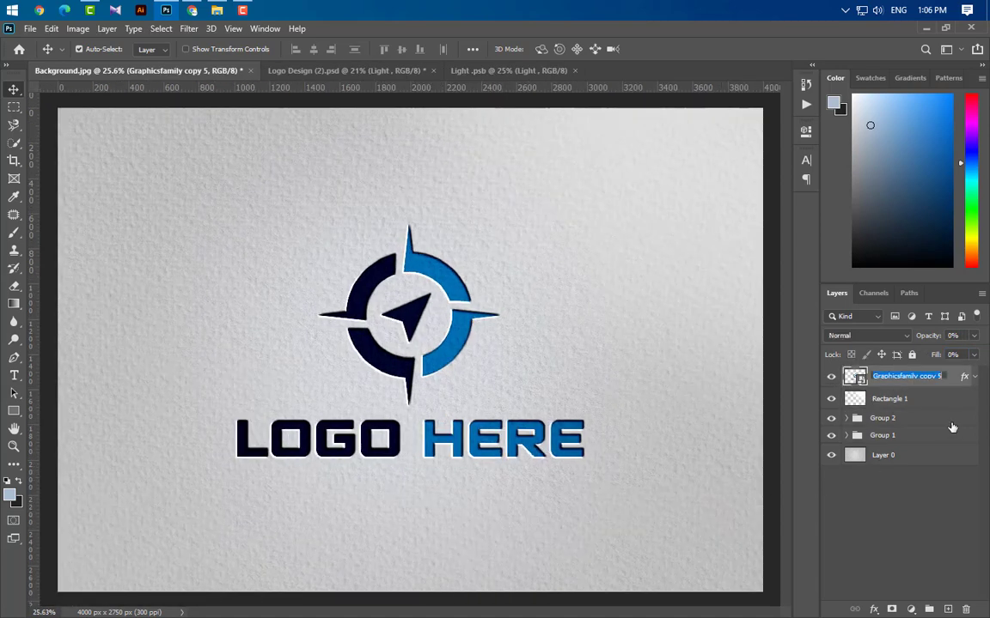
pyautogui.write('Your Logo Here')
pyautogui.press('Return')
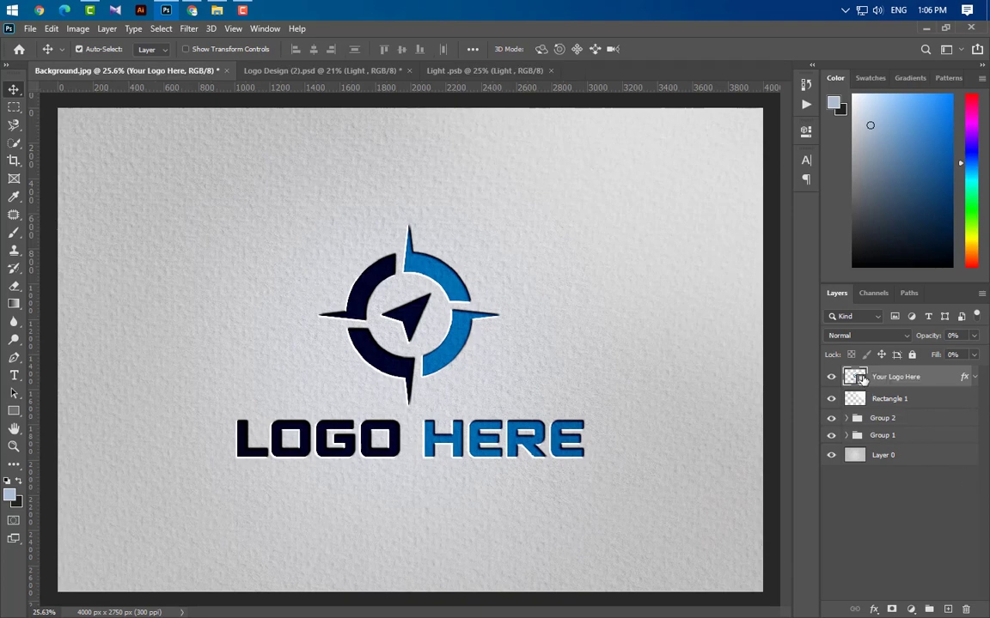
# Step: Open the Your Logo Here smart object's contents and place the Logo PNG file centered there, scaled to 17.84%
pyautogui.doubleClick(859, 378)
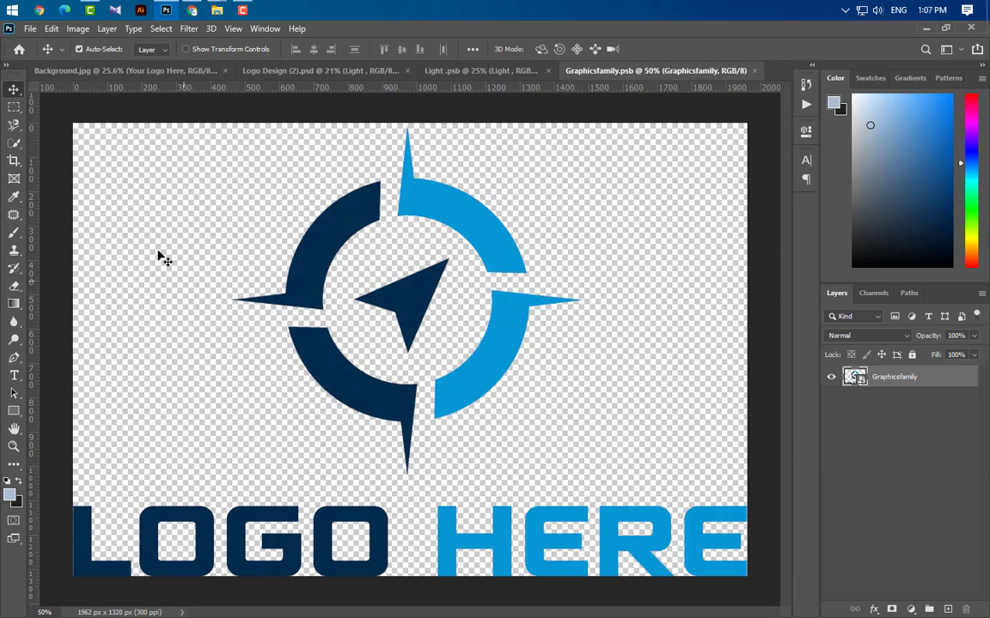
pyautogui.click(216, 10)
pyautogui.moveTo(170, 149); pyautogui.dragTo(400, 516)
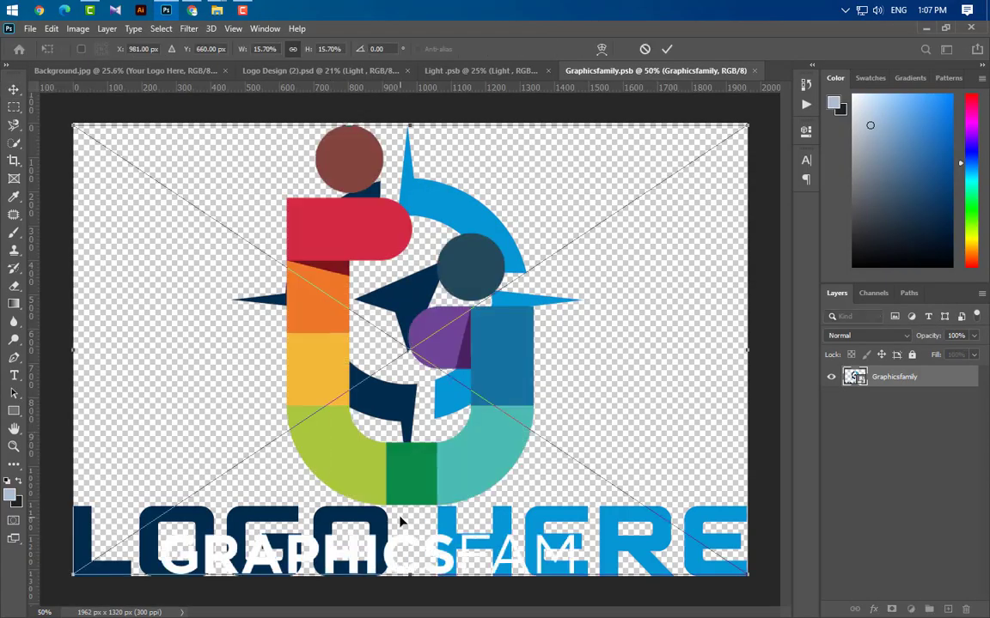
pyautogui.hotkey('ctrl', '-')
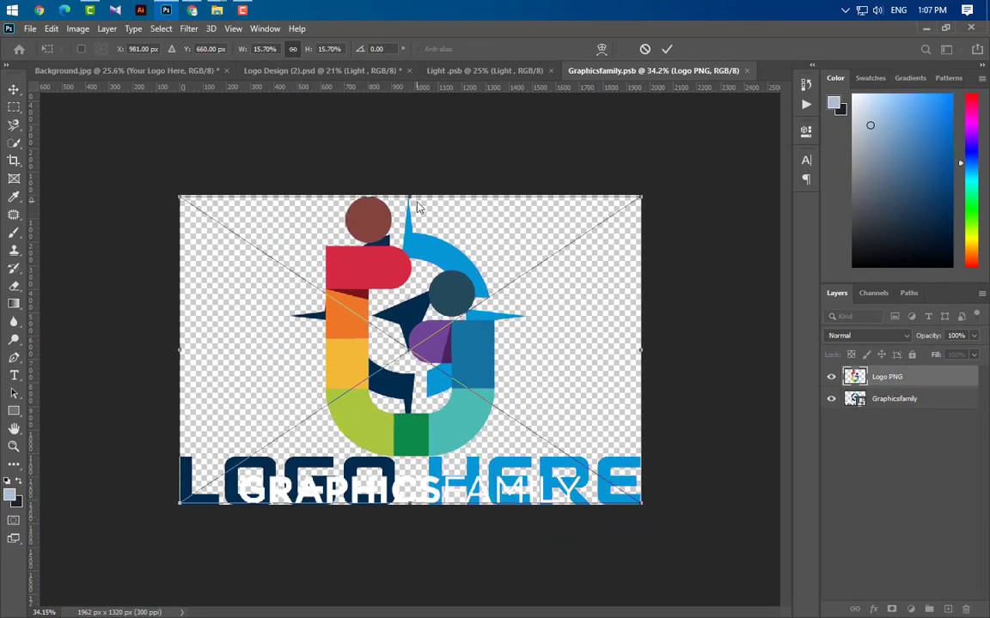
pyautogui.moveTo(409, 196); pyautogui.dragTo(409, 154)
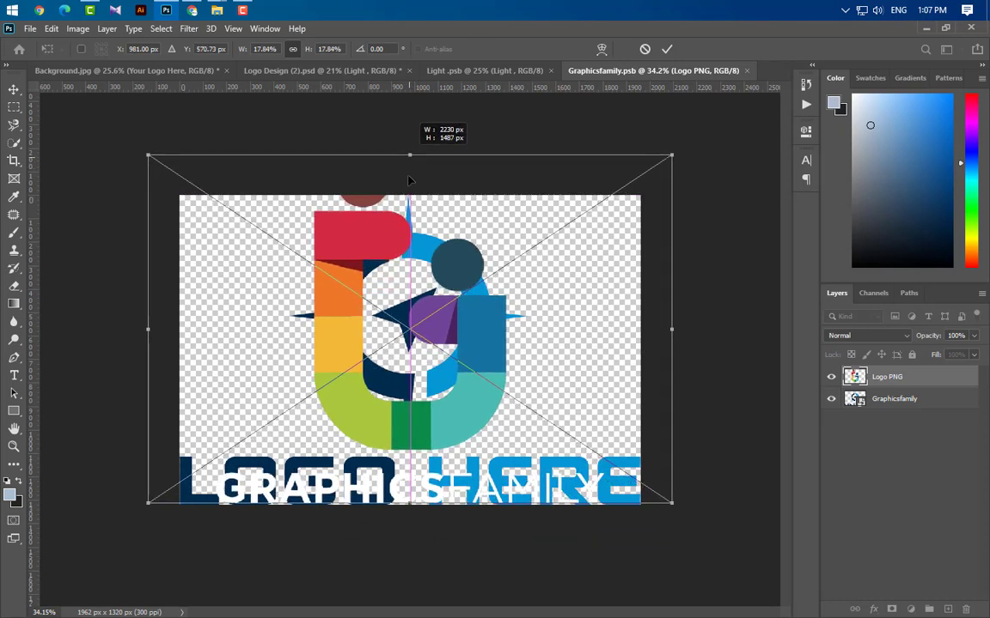
pyautogui.moveTo(419, 289); pyautogui.dragTo(419, 311)
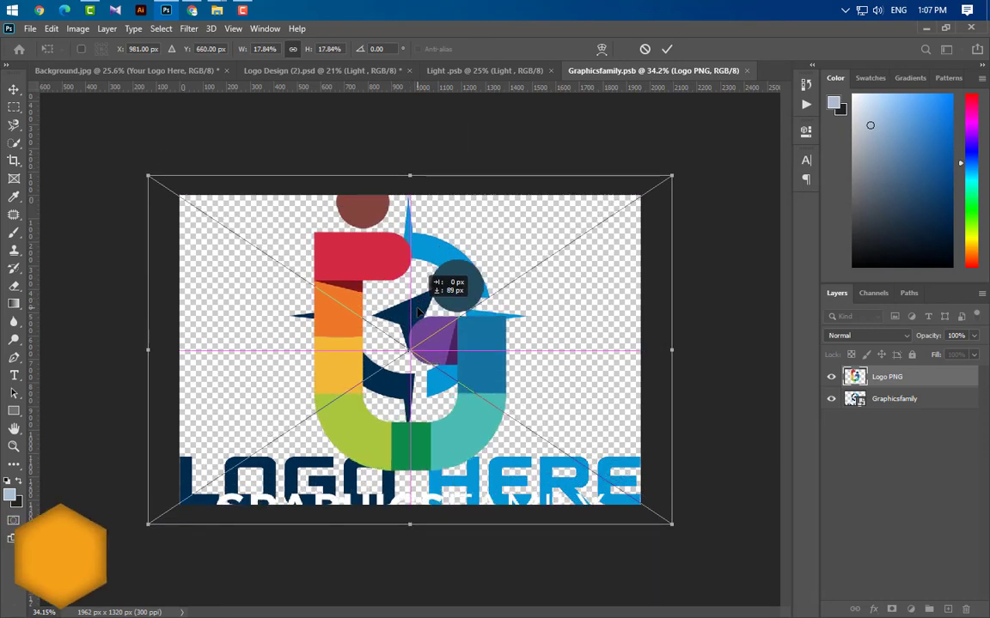
pyautogui.click(667, 49)
# Step: Extend the smart object's canvas around the logo to about 2524 × 1682 px with the Crop tool
pyautogui.press('c')
pyautogui.moveTo(409, 196); pyautogui.dragTo(409, 170)
pyautogui.moveTo(412, 534); pyautogui.dragTo(429, 526)
pyautogui.click(719, 49)
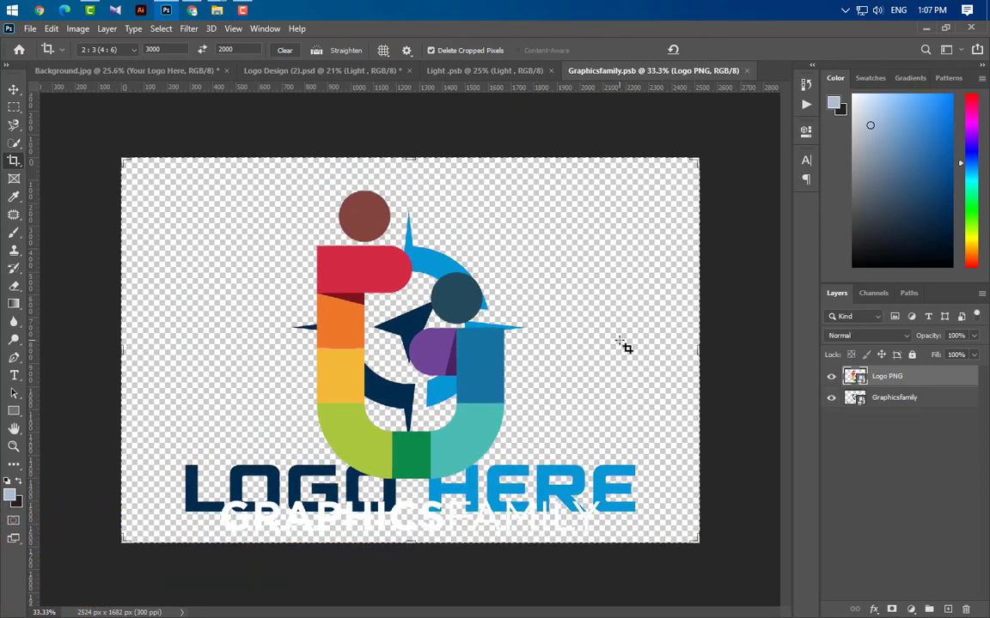
# Step: Hide the old Graphicsfamily logo layer and close the smart object document, saving its changes
pyautogui.click(830, 399)
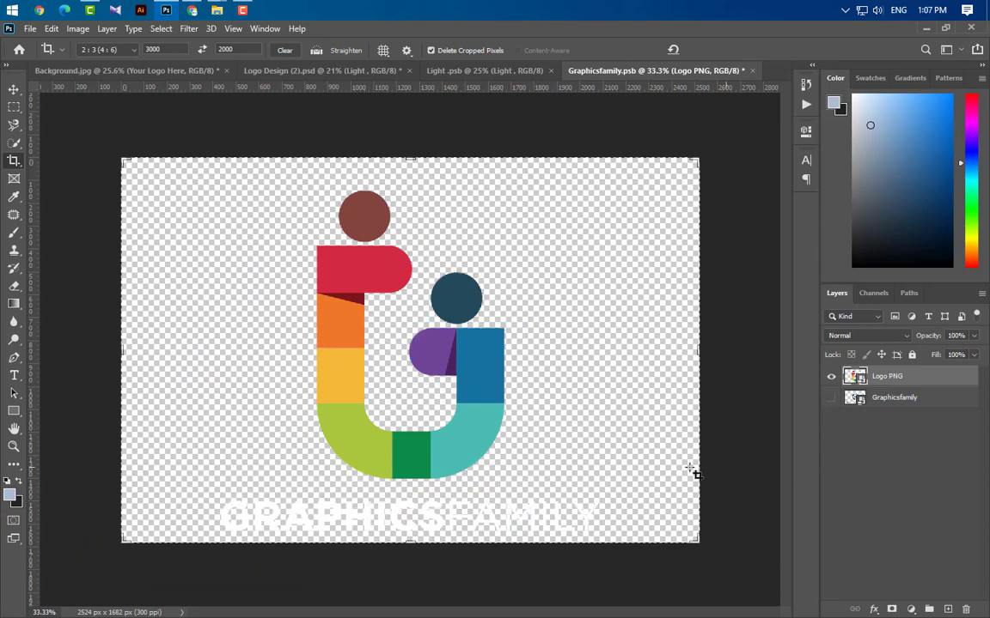
pyautogui.click(751, 71)
pyautogui.click(419, 255)
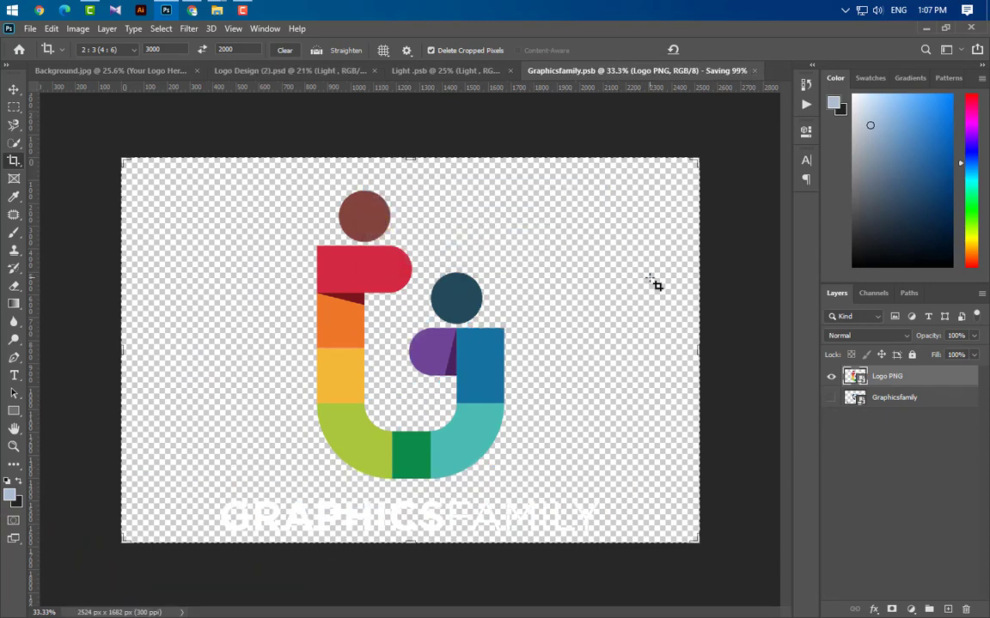